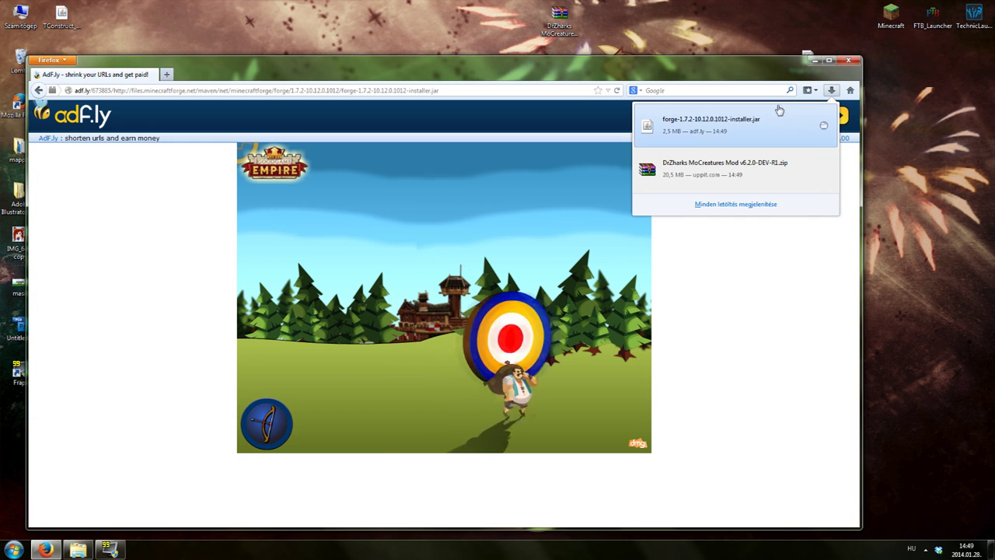
Step: Move the downloaded forge-1.7.2-10.12.0.1012-installer.jar to the desktop, replacing the existing copy
{"action": "left_click", "coordinate": [558, 27]}
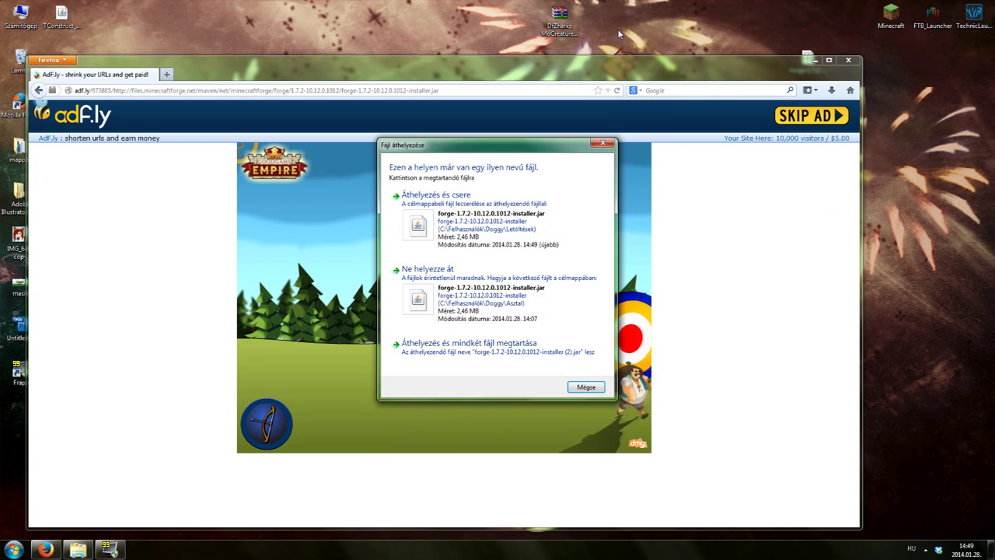
{"action": "left_click", "coordinate": [540, 223]}
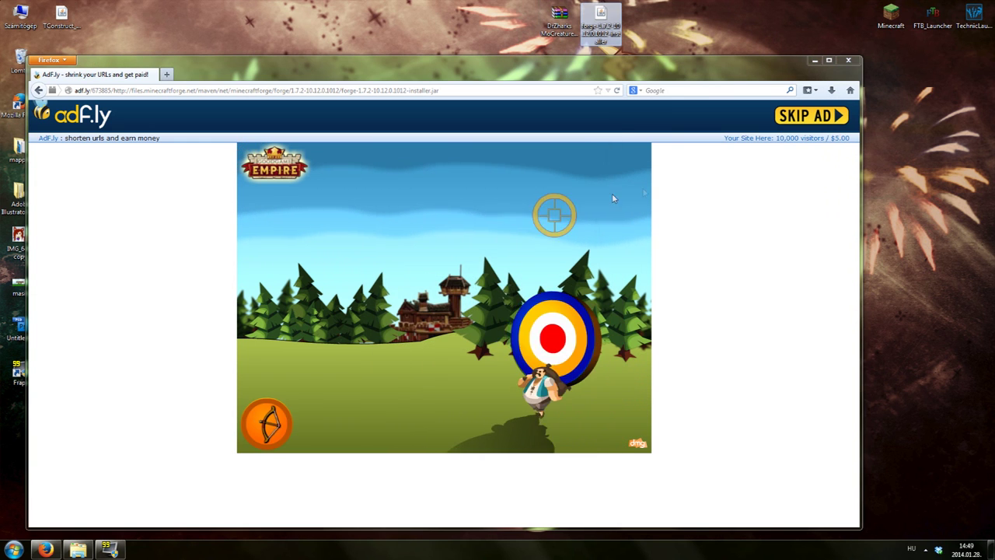
Step: Return to the Mo' Creatures forum page and download CustomMobSpawner 3.2.0 DEV R1, skipping the advertisement
{"action": "left_click", "coordinate": [38, 90]}
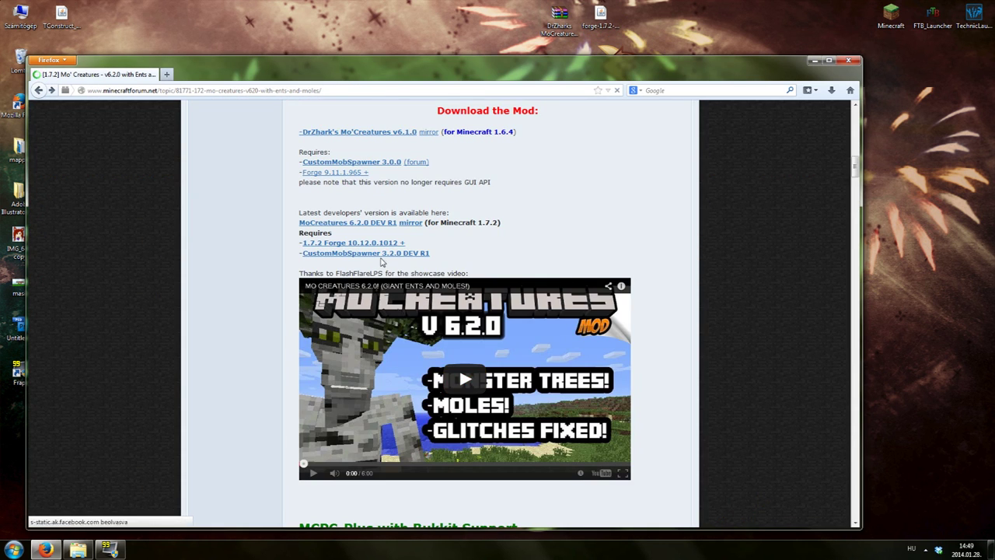
{"action": "left_click", "coordinate": [380, 254]}
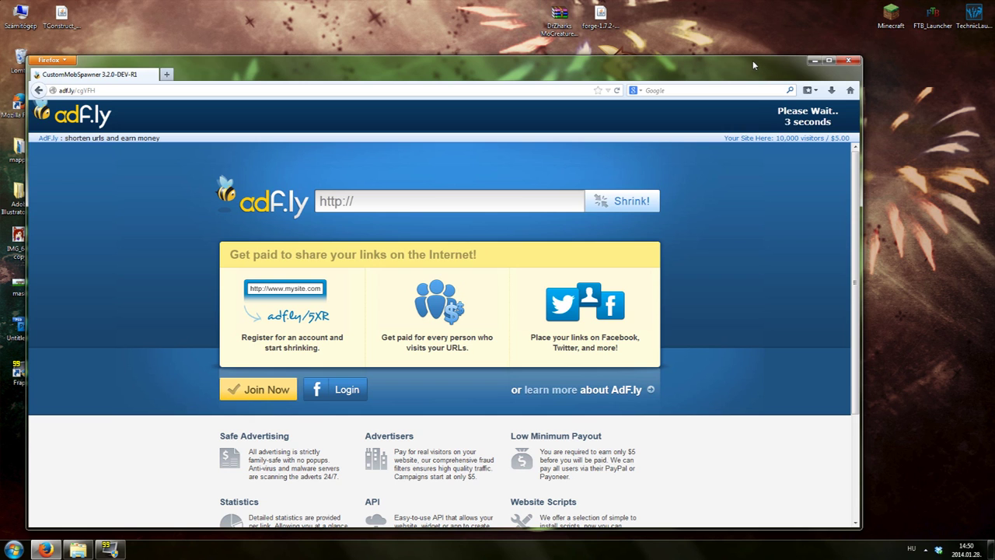
{"action": "left_click_drag", "start_coordinate": [753, 59], "coordinate": [754, 74]}
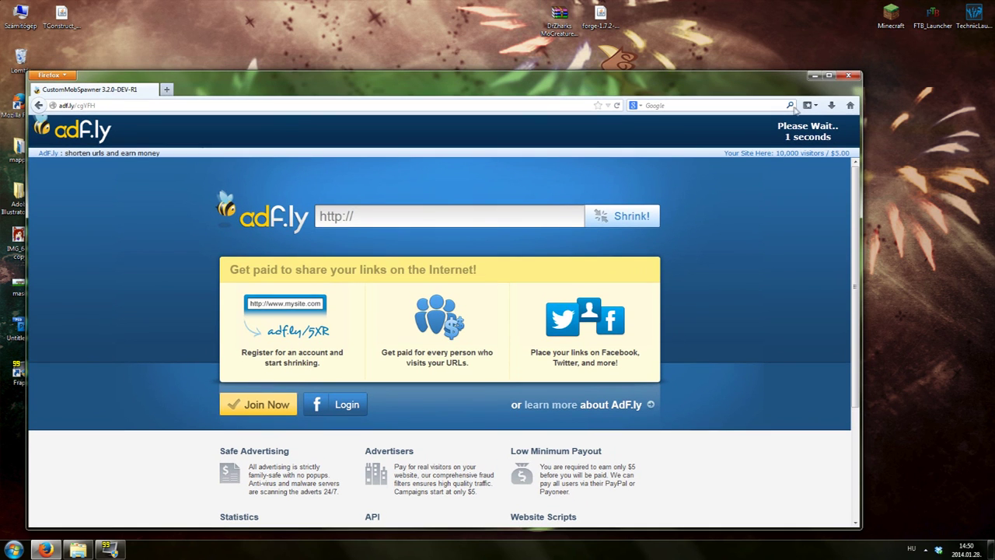
{"action": "left_click", "coordinate": [806, 132]}
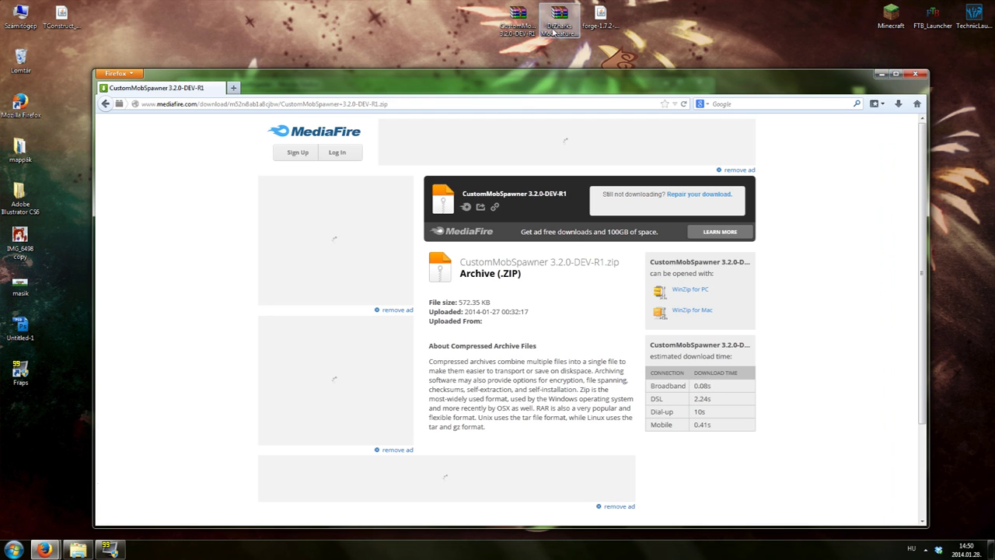
Step: Clear the browser window and the bet365 pop-up off the desktop
{"action": "left_click", "coordinate": [600, 16]}
{"action": "left_click", "coordinate": [895, 74]}
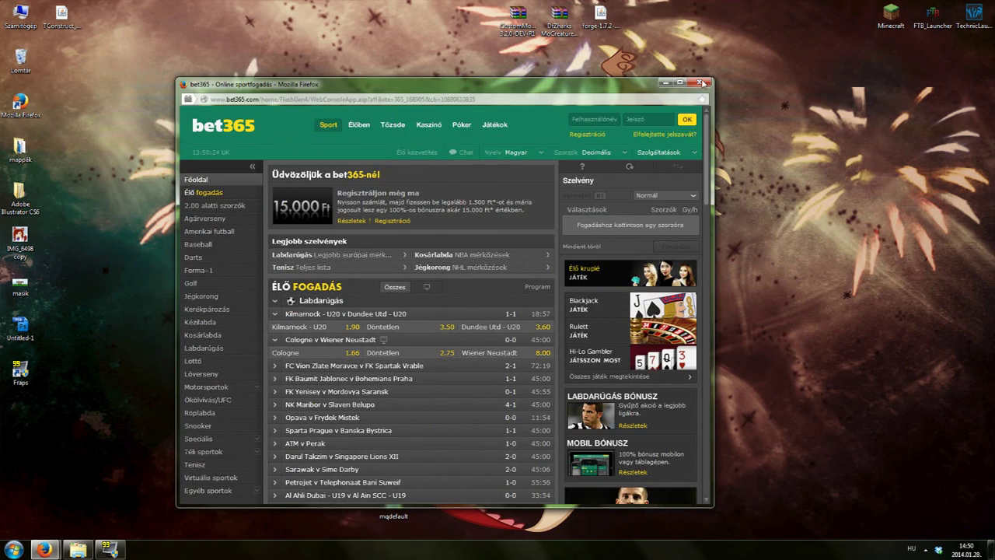
{"action": "left_click", "coordinate": [699, 83]}
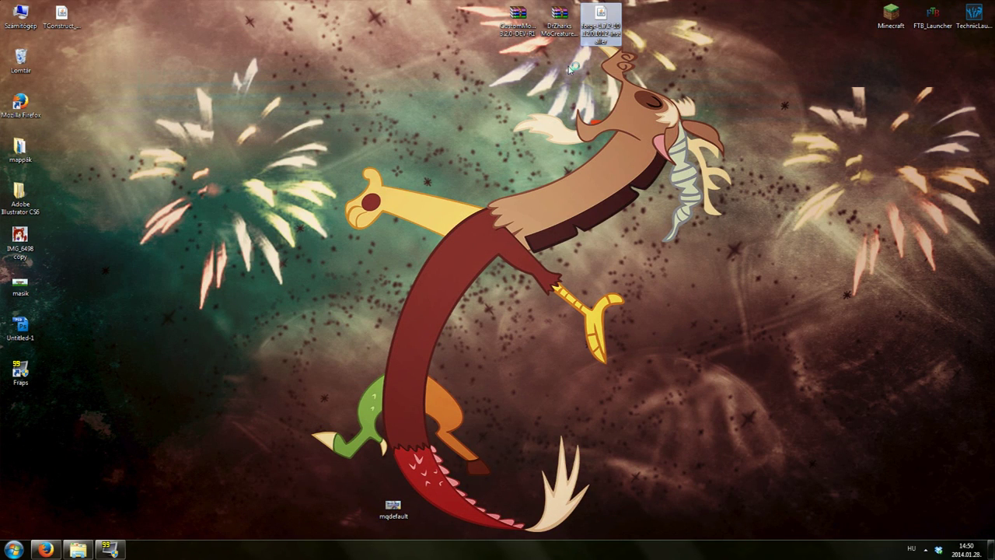
Step: Open the Forge 1.7.2 installer on the desktop with Java(TM) Platform SE binary
{"action": "right_click", "coordinate": [611, 18]}
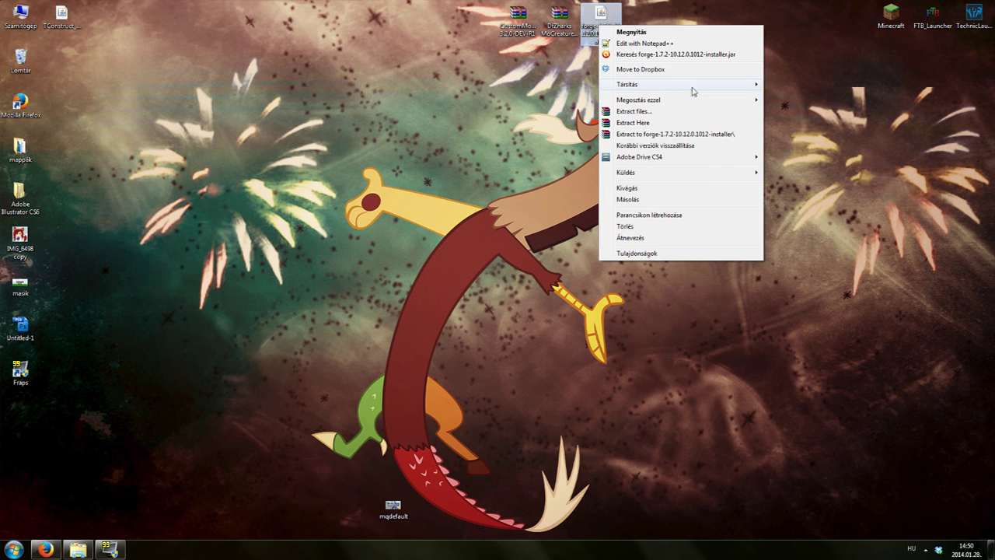
{"action": "mouse_move", "coordinate": [695, 88]}
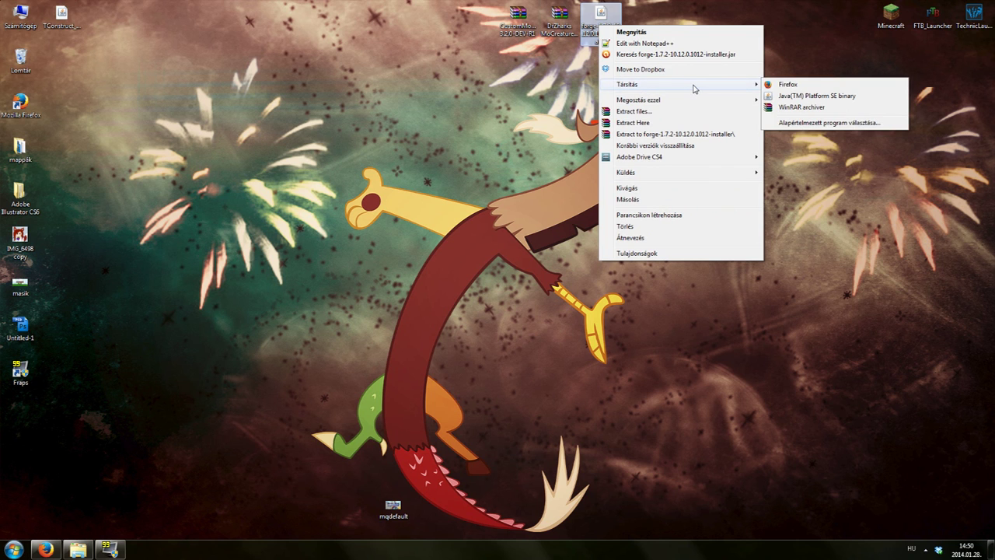
{"action": "left_click", "coordinate": [800, 95]}
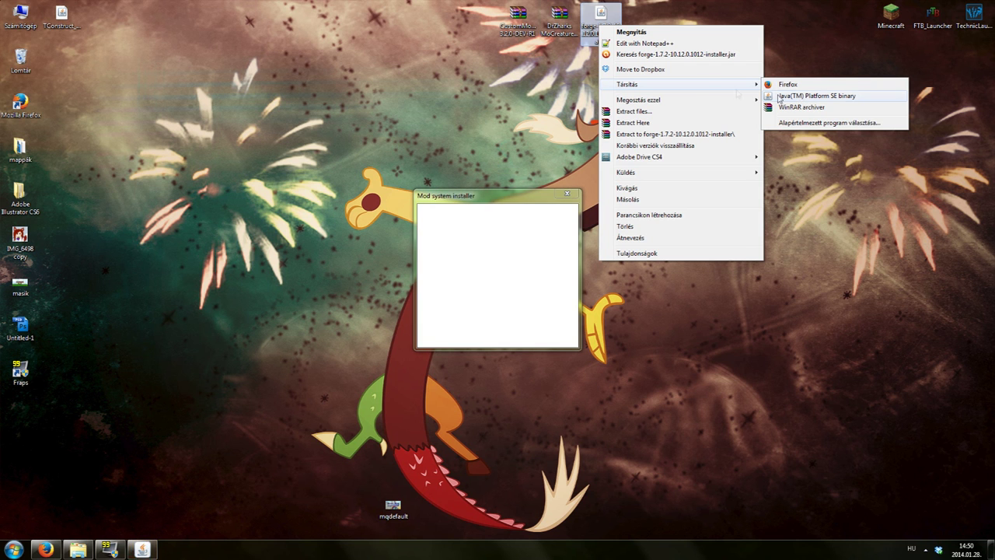
{"action": "left_click", "coordinate": [682, 6]}
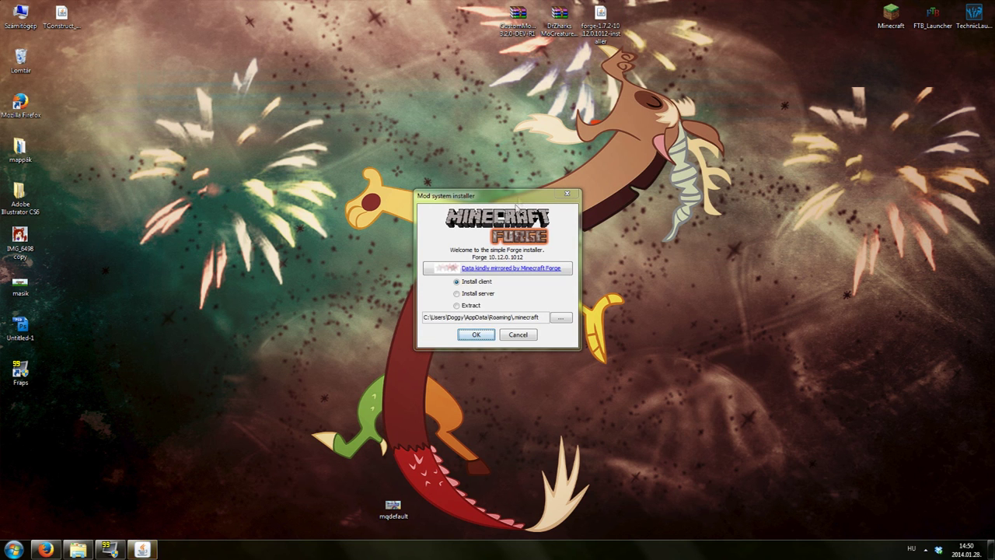
Step: Install the Forge client into the .minecraft folder and dismiss the completion message
{"action": "left_click_drag", "start_coordinate": [525, 195], "coordinate": [420, 115]}
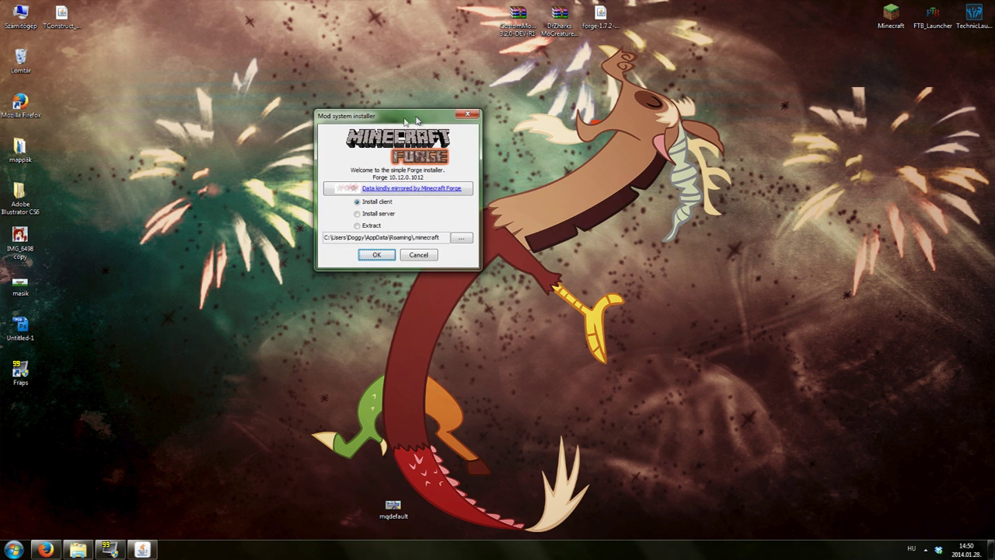
{"action": "left_click", "coordinate": [371, 204]}
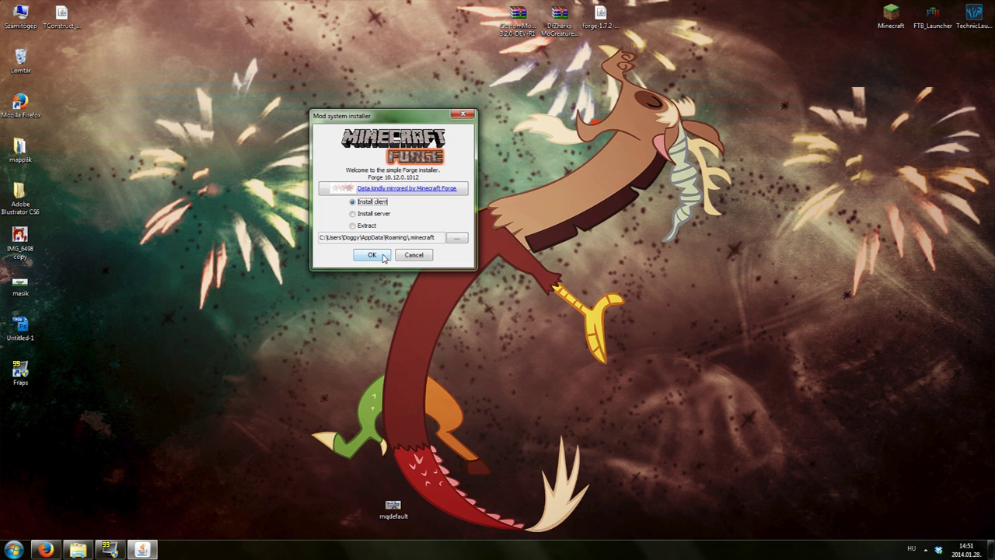
{"action": "left_click", "coordinate": [381, 255]}
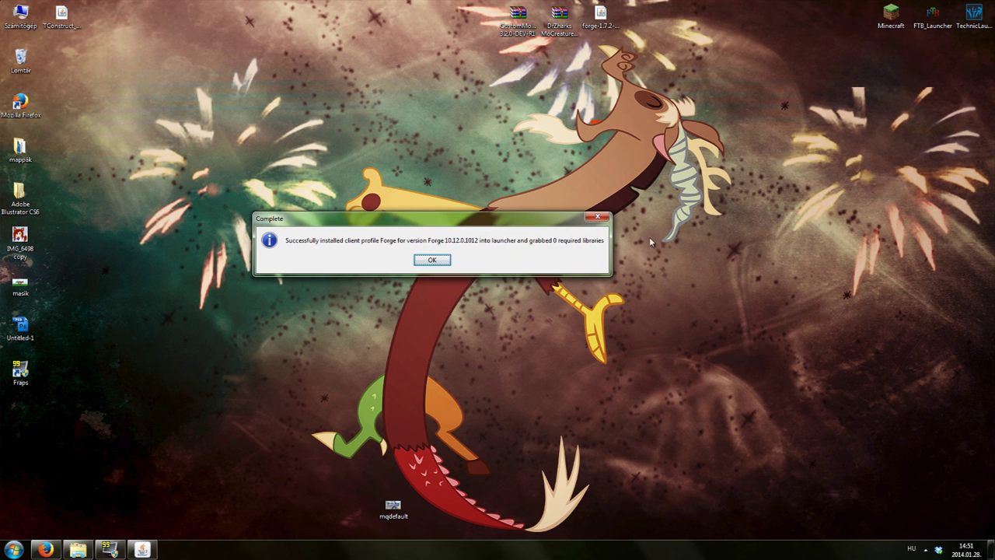
{"action": "left_click_drag", "start_coordinate": [535, 227], "coordinate": [695, 236]}
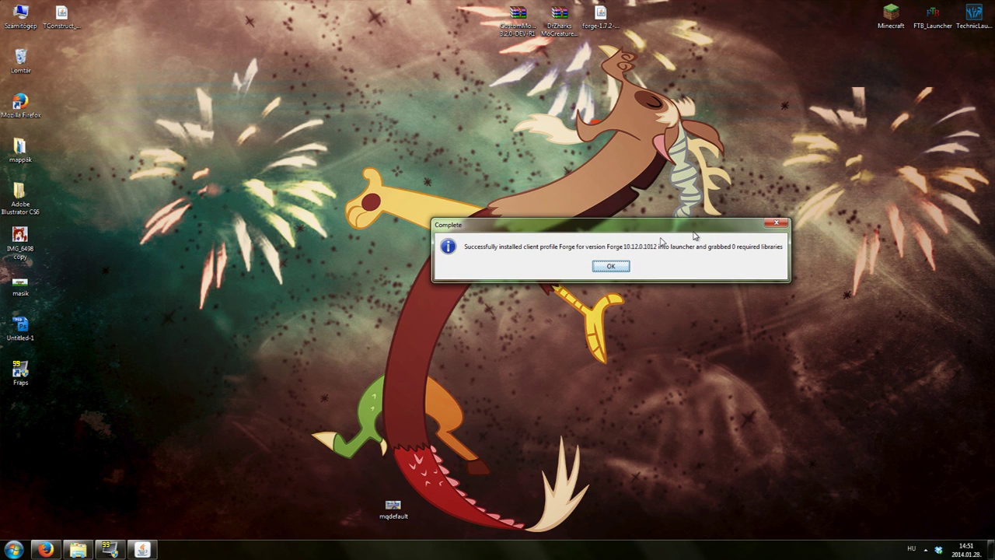
{"action": "left_click_drag", "start_coordinate": [694, 236], "coordinate": [641, 243]}
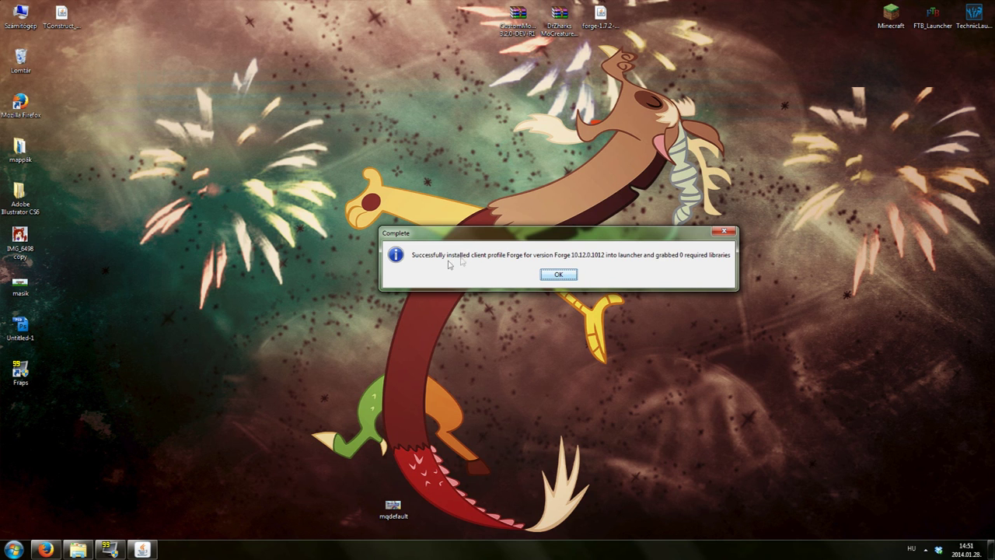
{"action": "left_click", "coordinate": [558, 273]}
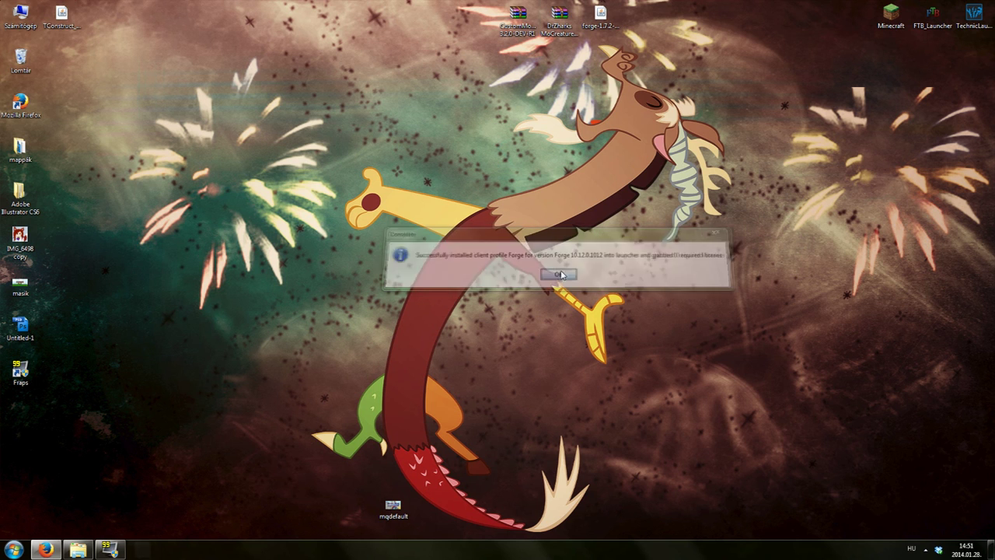
Step: Launch Minecraft from the desktop and move the launcher window out of the way
{"action": "double_click", "coordinate": [892, 17]}
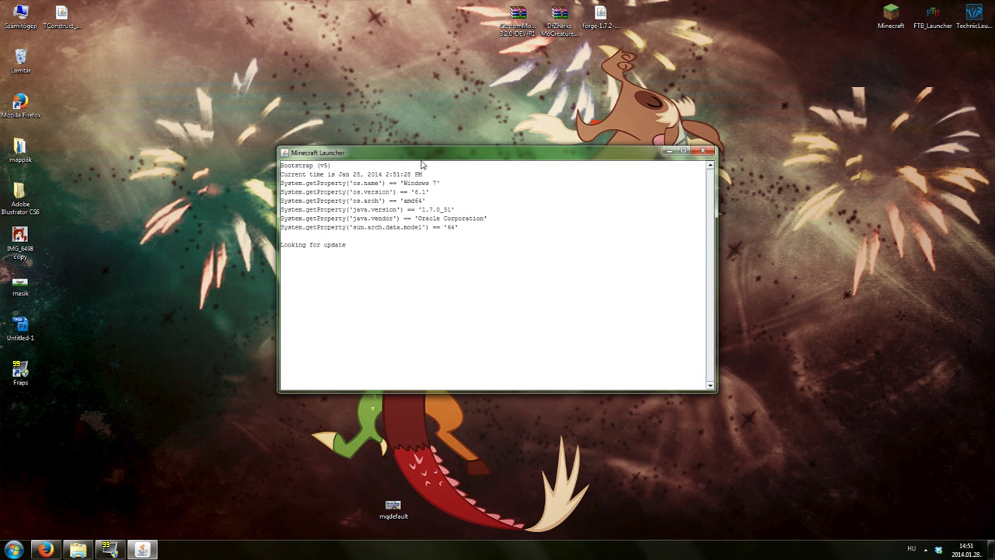
{"action": "left_click_drag", "start_coordinate": [417, 155], "coordinate": [262, 114]}
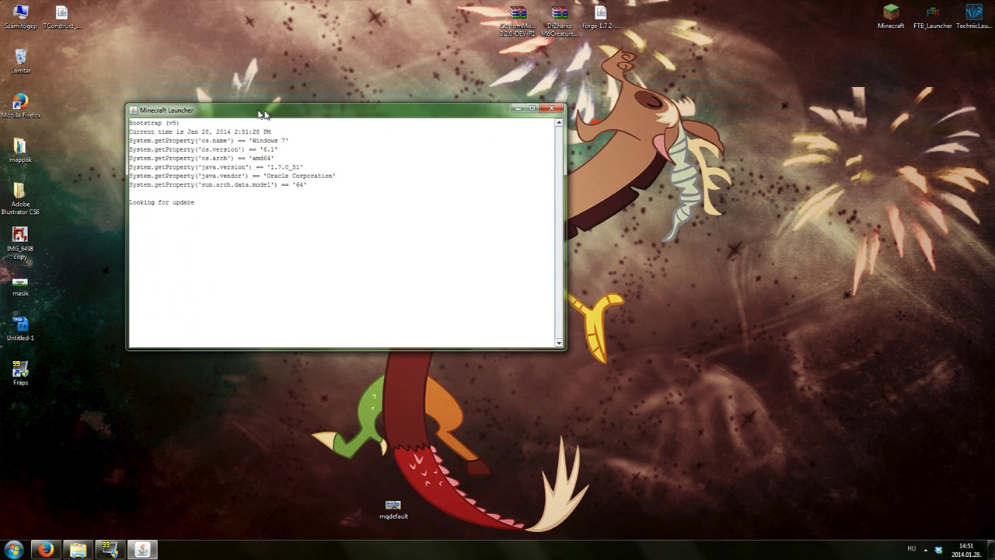
{"action": "left_click_drag", "start_coordinate": [262, 114], "coordinate": [231, 78]}
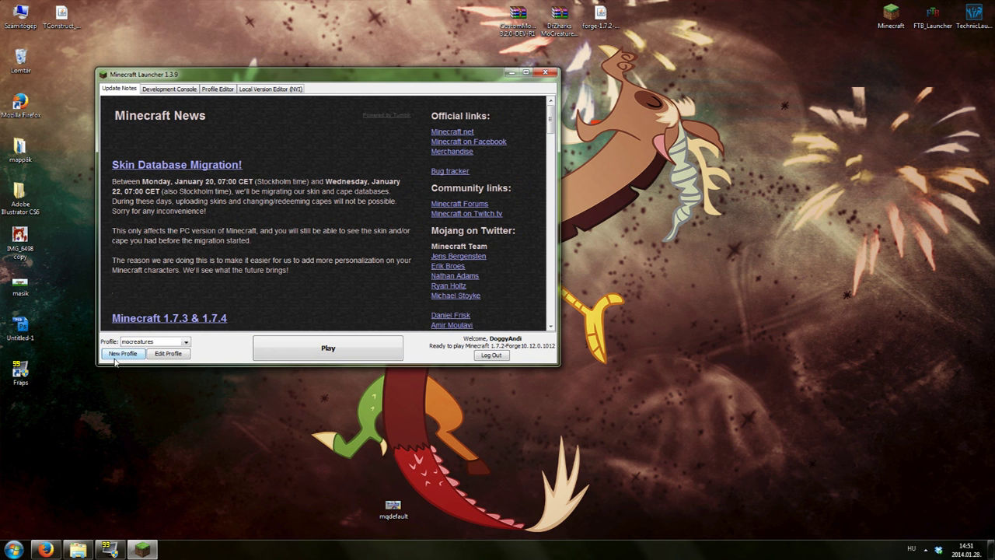
{"action": "left_click_drag", "start_coordinate": [320, 75], "coordinate": [307, 118]}
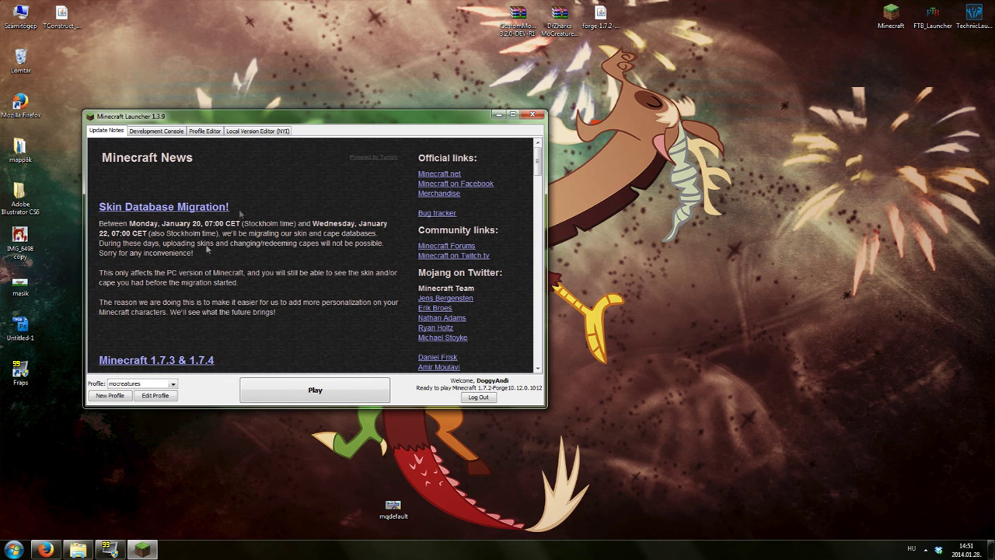
Step: Create a new launcher profile and name it mocreatures1
{"action": "left_click", "coordinate": [111, 398]}
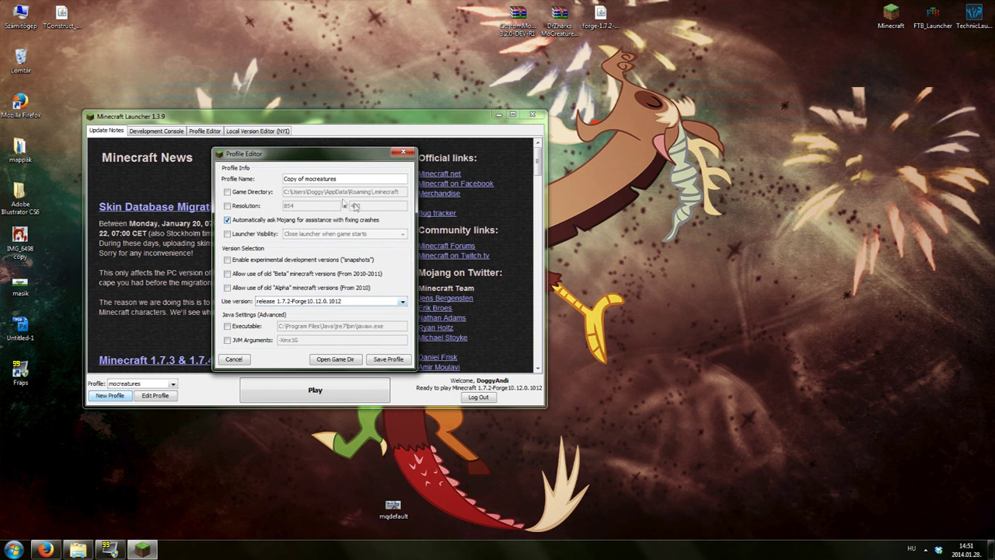
{"action": "left_click_drag", "start_coordinate": [318, 157], "coordinate": [426, 175]}
{"action": "left_click", "coordinate": [426, 175]}
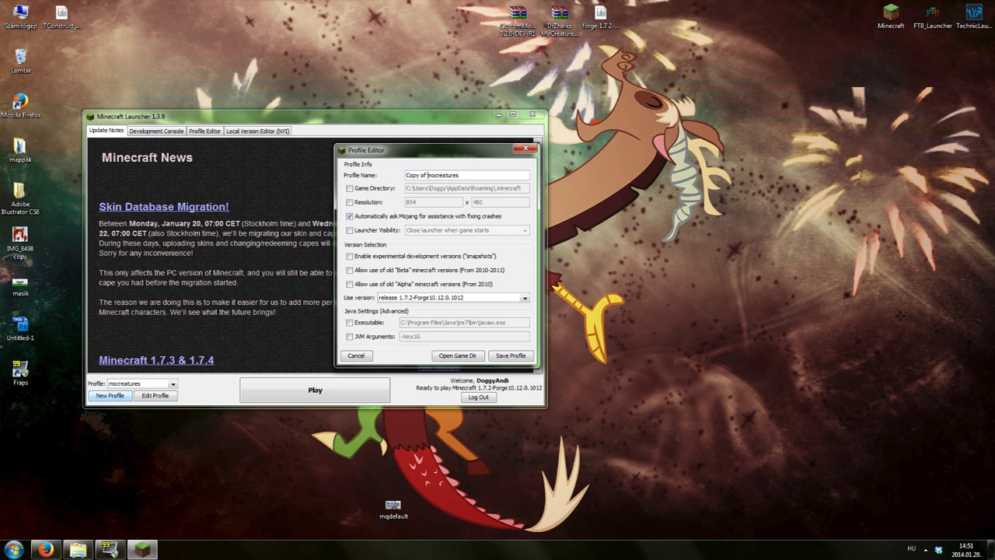
{"action": "key", "text": "shift+Home"}
{"action": "key", "text": "BackSpace"}
{"action": "left_click_drag", "start_coordinate": [469, 158], "coordinate": [818, 229]}
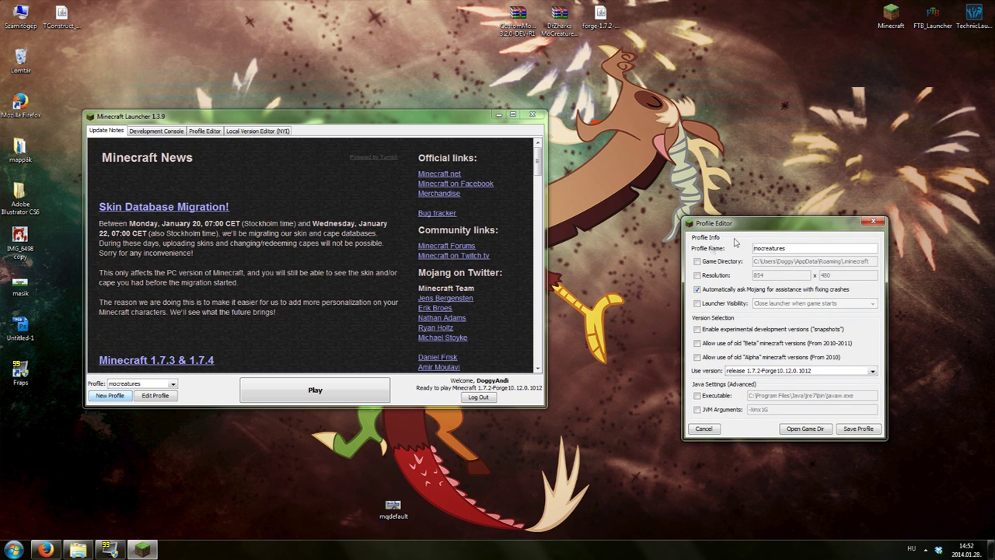
{"action": "double_click", "coordinate": [770, 248]}
{"action": "left_click", "coordinate": [787, 247]}
Step: Save the new profile with version release 1.7.2-Forge10.12.0.1012 and minimize the launcher
{"action": "left_click", "coordinate": [751, 371]}
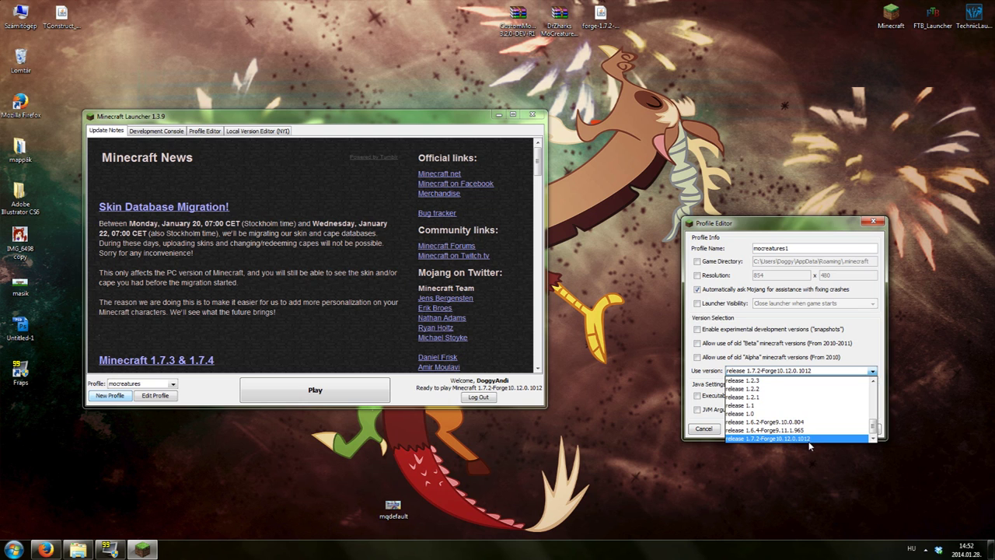
{"action": "left_click", "coordinate": [599, 23]}
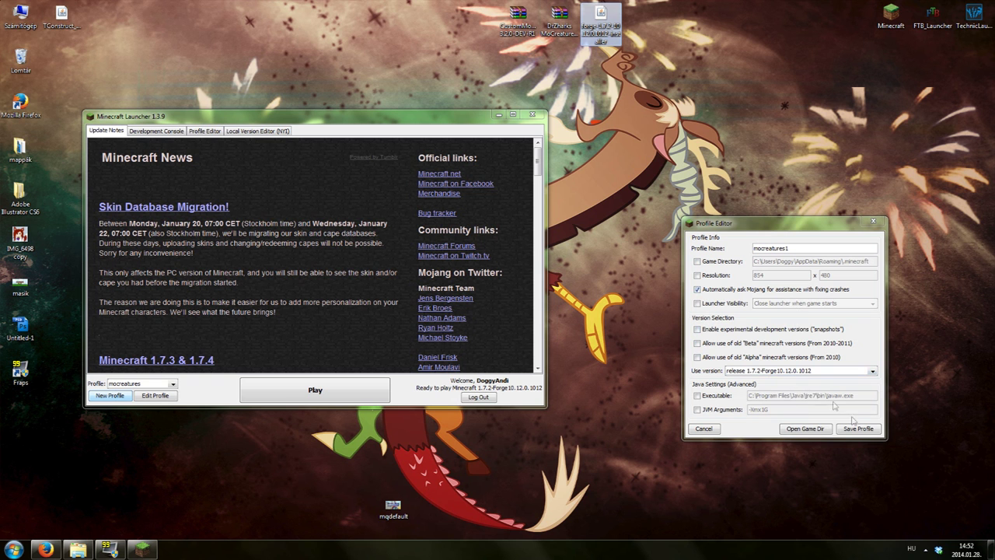
{"action": "left_click", "coordinate": [855, 430]}
{"action": "left_click_drag", "start_coordinate": [407, 117], "coordinate": [612, 137]}
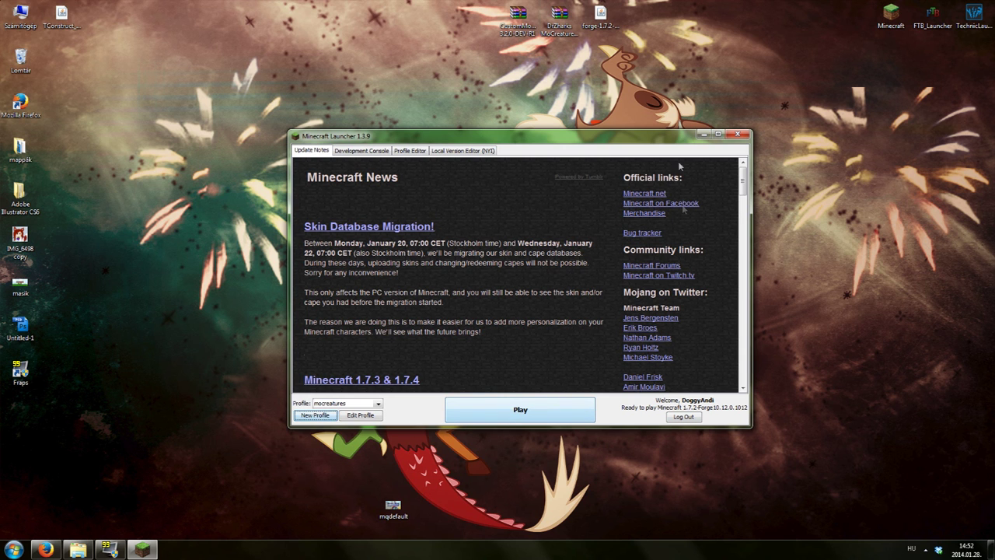
{"action": "left_click", "coordinate": [704, 135]}
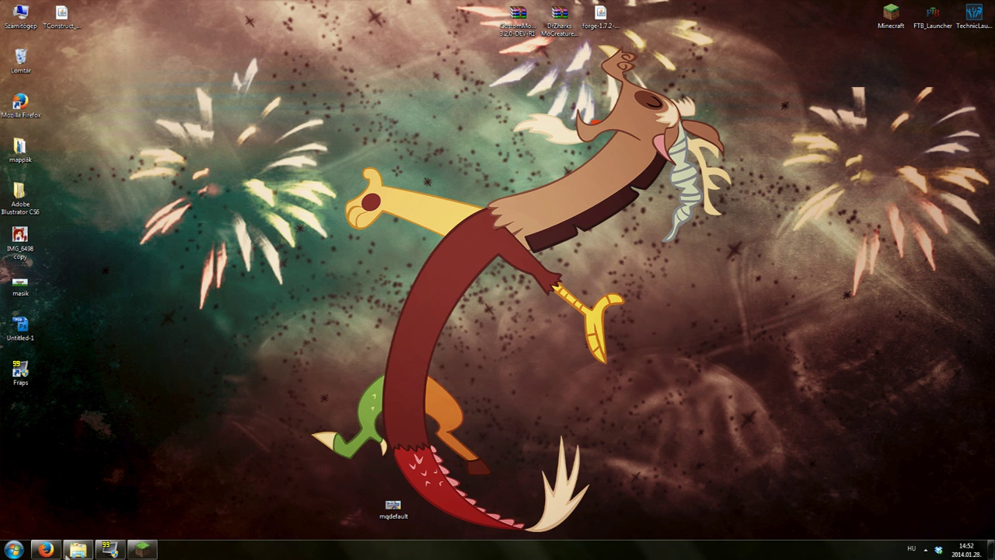
Step: Open the roaming application data folder by searching for %appdata%
{"action": "left_click", "coordinate": [14, 549]}
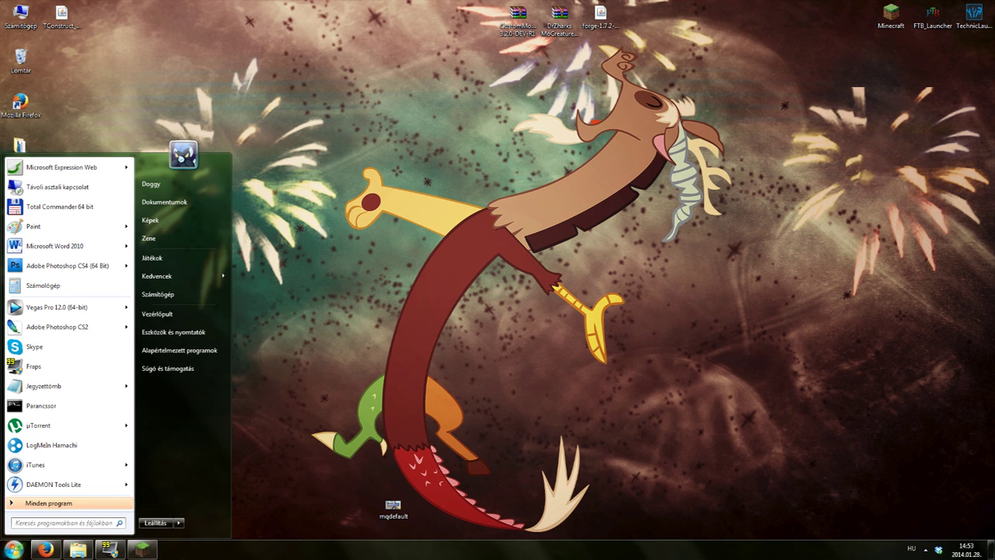
{"action": "type", "text": "%appdat"}
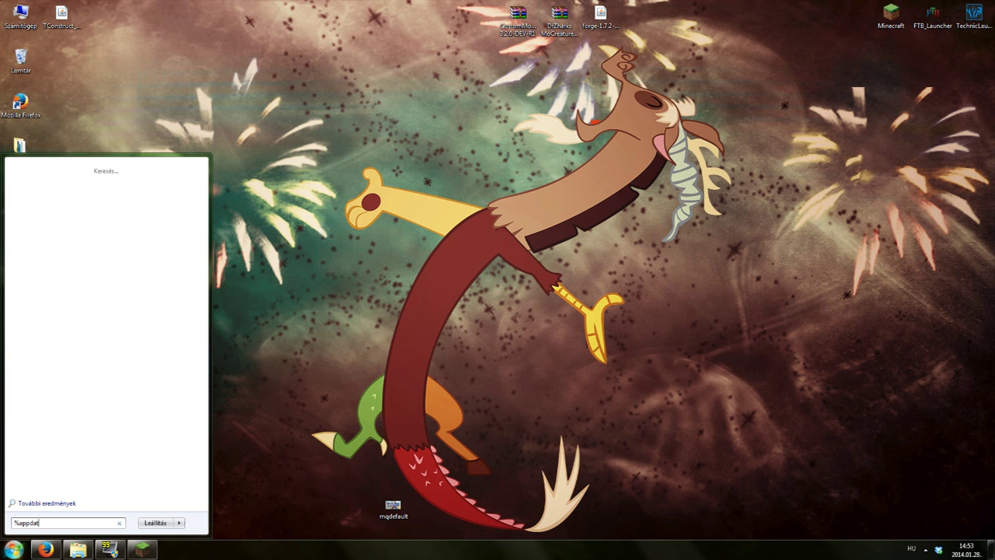
{"action": "type", "text": "a%"}
{"action": "key", "text": "Return"}
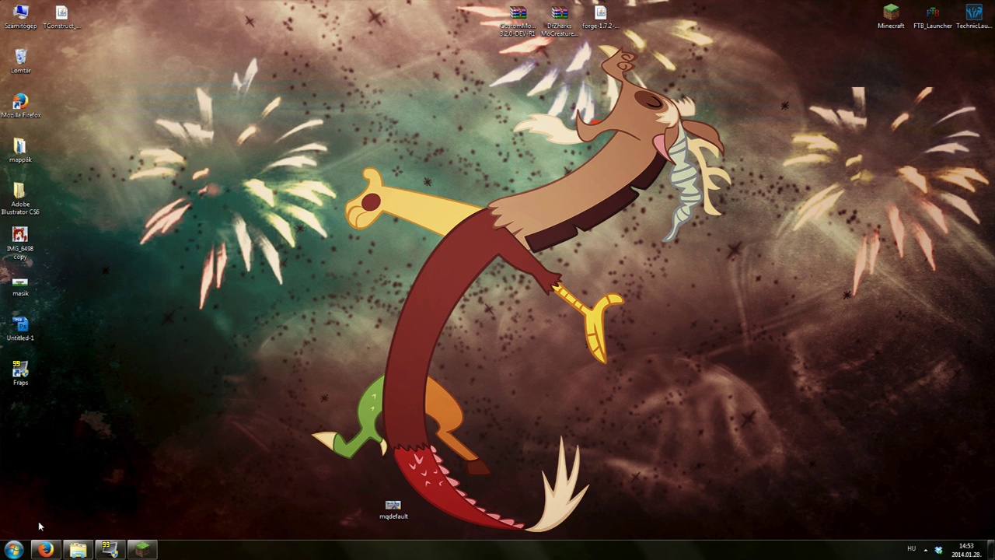
Step: Open the .minecraft folder, move its window clear, and look through its contents
{"action": "scroll", "coordinate": [544, 319], "scroll_direction": "down", "scroll_amount": 8}
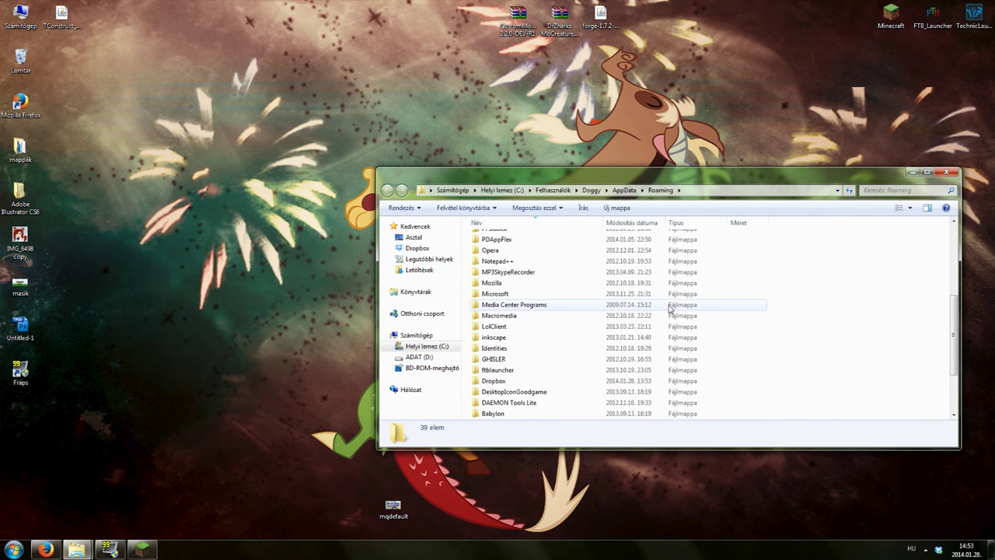
{"action": "left_click", "coordinate": [518, 405]}
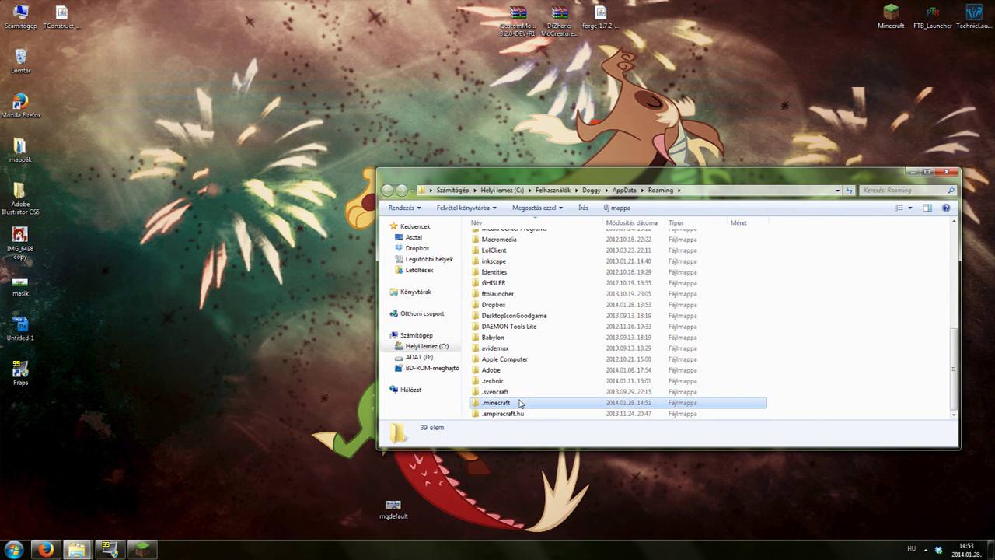
{"action": "double_click", "coordinate": [525, 404]}
{"action": "left_click_drag", "start_coordinate": [548, 183], "coordinate": [373, 87]}
{"action": "scroll", "coordinate": [367, 206], "scroll_direction": "down", "scroll_amount": 5}
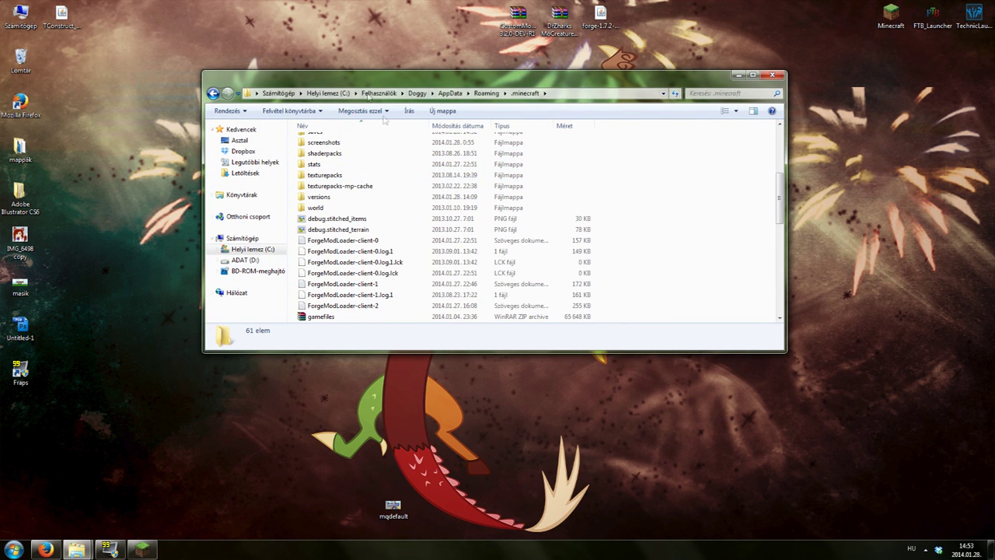
Step: Open the mods folder inside .minecraft and move its window clear of the desktop mod archives
{"action": "scroll", "coordinate": [443, 146], "scroll_direction": "down", "scroll_amount": 3}
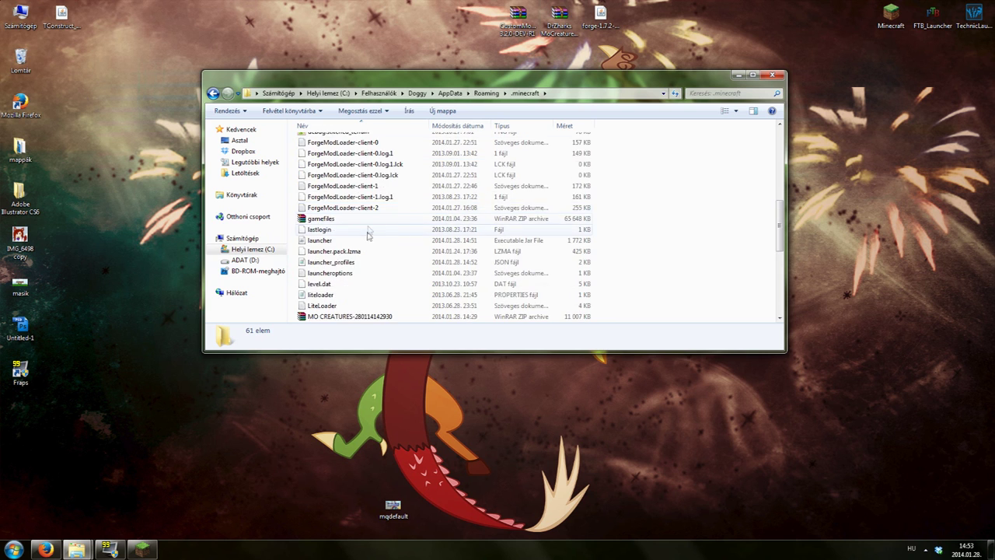
{"action": "scroll", "coordinate": [381, 246], "scroll_direction": "up", "scroll_amount": 9}
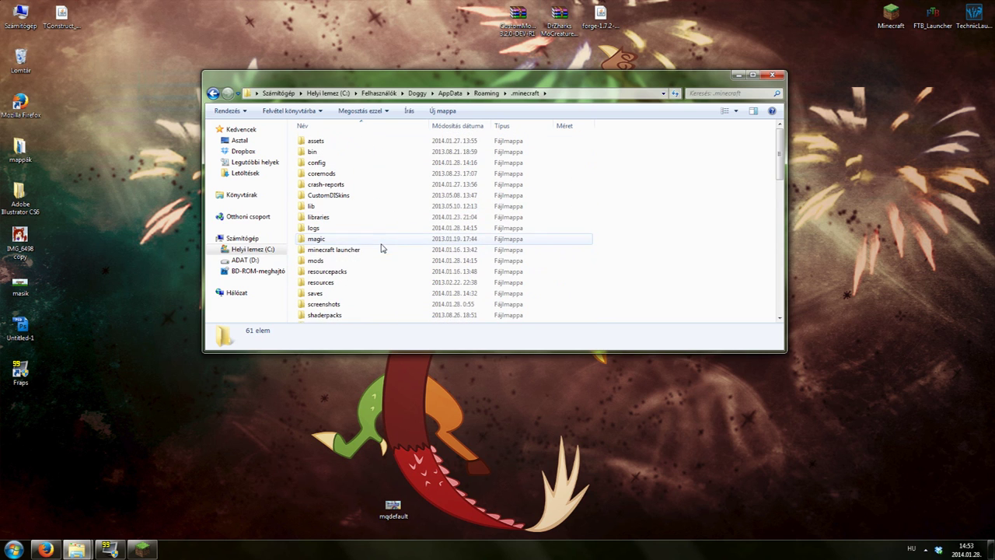
{"action": "left_click", "coordinate": [346, 261]}
{"action": "double_click", "coordinate": [346, 261]}
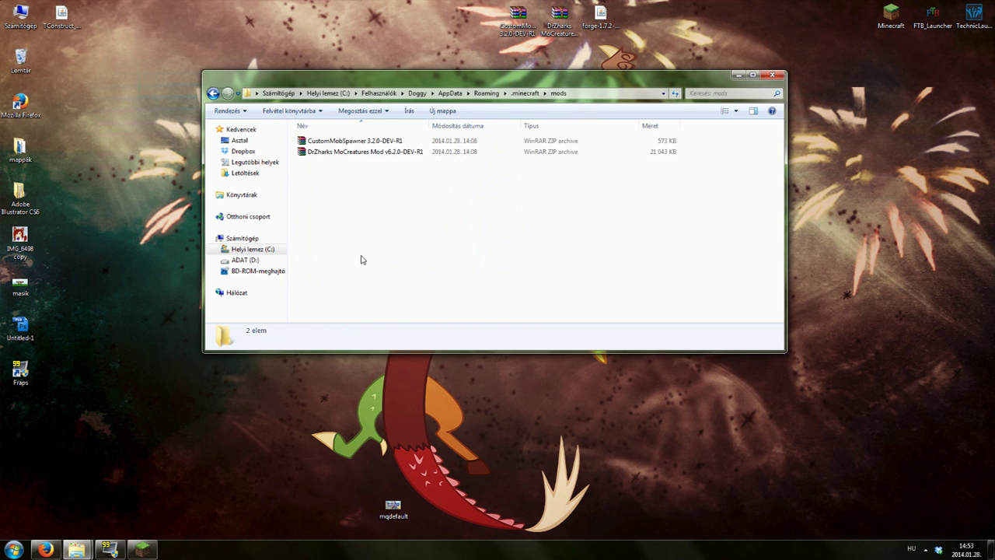
{"action": "left_click_drag", "start_coordinate": [521, 79], "coordinate": [763, 158]}
{"action": "left_click_drag", "start_coordinate": [956, 155], "coordinate": [648, 111]}
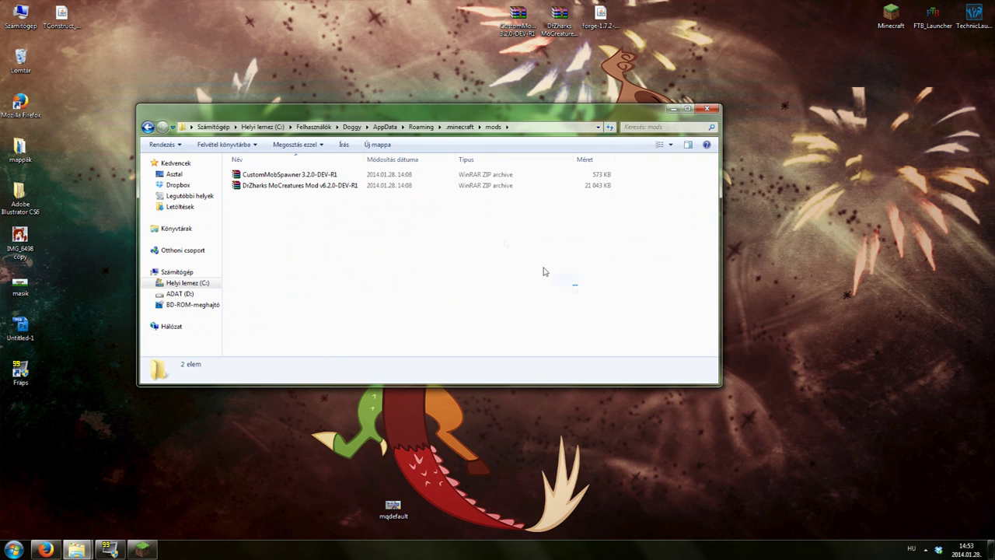
Step: Compare the CustomMobSpawner 3.2.0 and DrZharks MoCreatures v6.2.0 archives on the desktop with the files in the mods folder
{"action": "left_click_drag", "start_coordinate": [577, 285], "coordinate": [383, 284]}
{"action": "left_click_drag", "start_coordinate": [455, 43], "coordinate": [566, 20]}
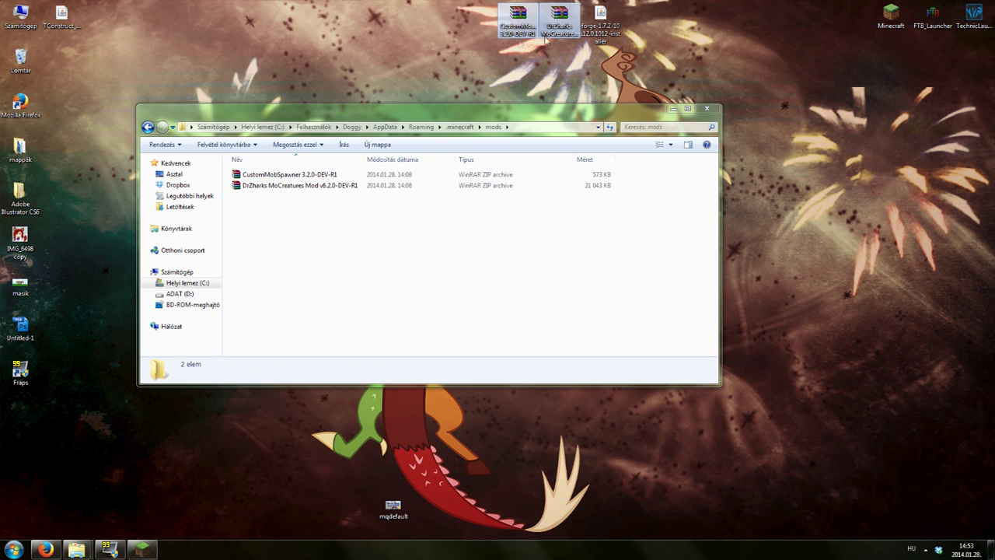
{"action": "left_click", "coordinate": [284, 175]}
{"action": "left_click", "coordinate": [280, 187]}
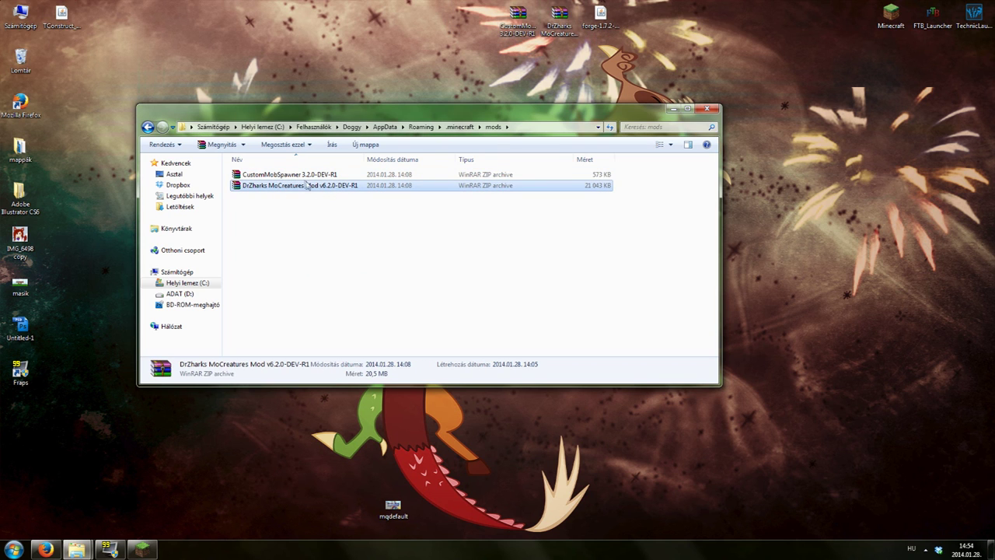
Step: Narrow the mods folder window, move it aside and close it
{"action": "left_click_drag", "start_coordinate": [554, 120], "coordinate": [694, 150]}
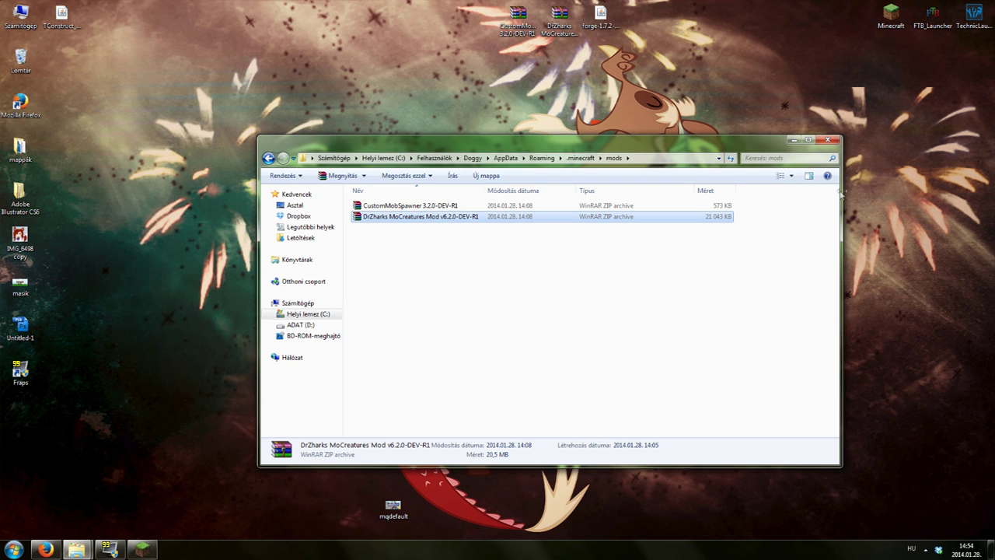
{"action": "left_click_drag", "start_coordinate": [841, 198], "coordinate": [767, 205]}
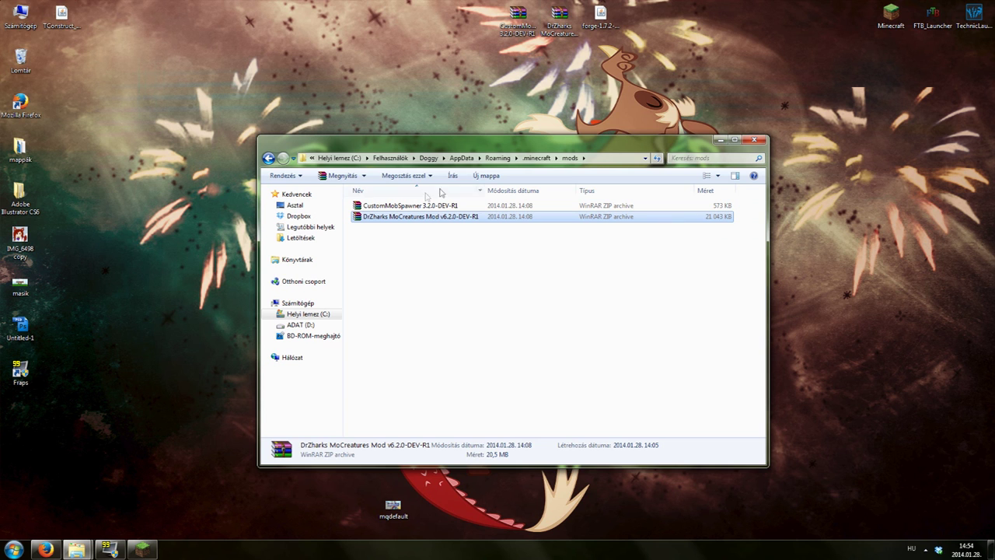
{"action": "left_click_drag", "start_coordinate": [368, 270], "coordinate": [694, 262]}
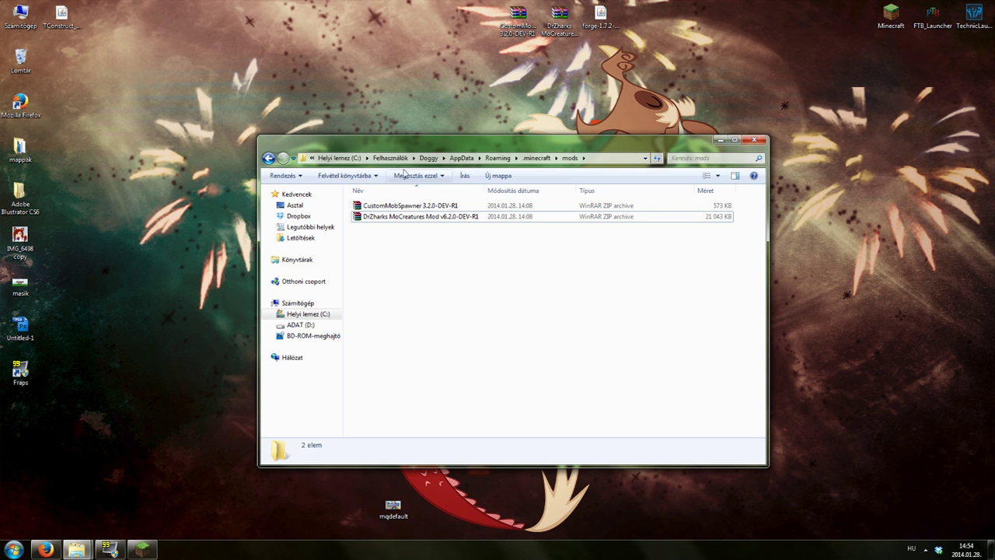
{"action": "left_click_drag", "start_coordinate": [526, 148], "coordinate": [389, 135]}
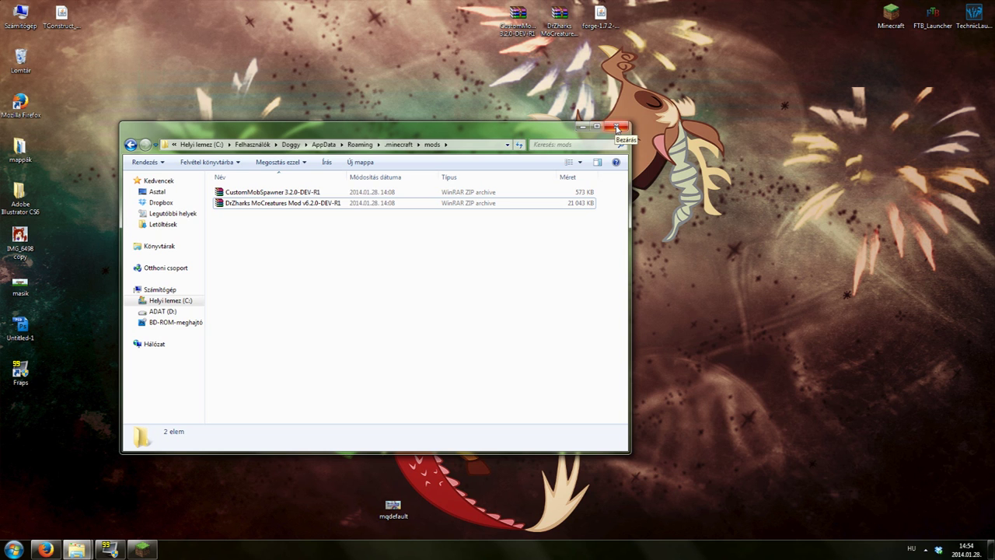
{"action": "left_click", "coordinate": [617, 127]}
{"action": "left_click", "coordinate": [595, 16]}
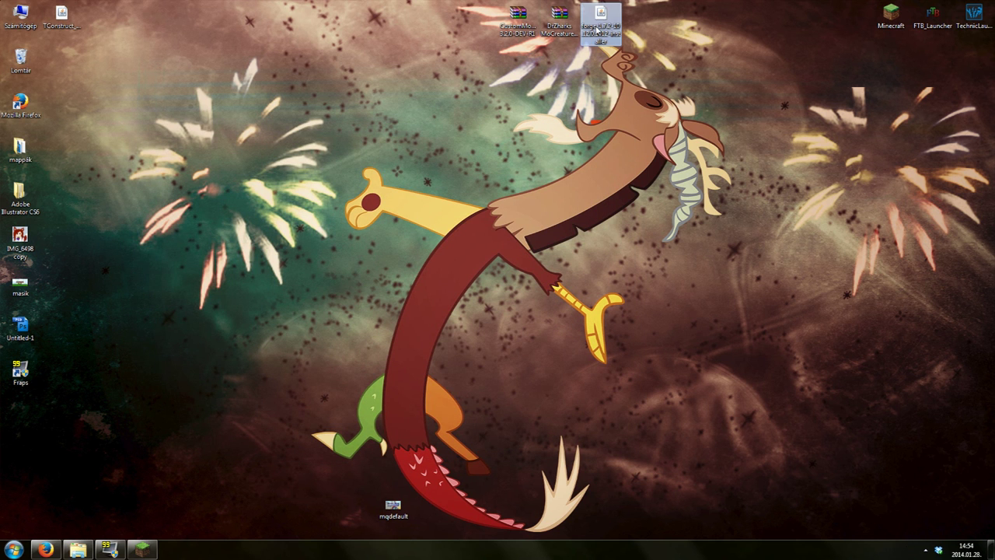
{"action": "right_click", "coordinate": [601, 19]}
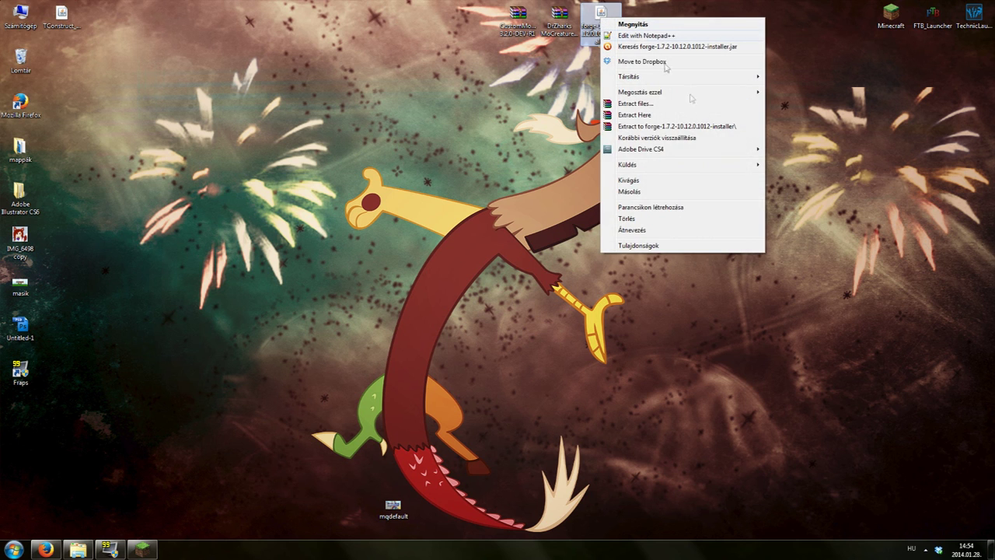
{"action": "mouse_move", "coordinate": [684, 76]}
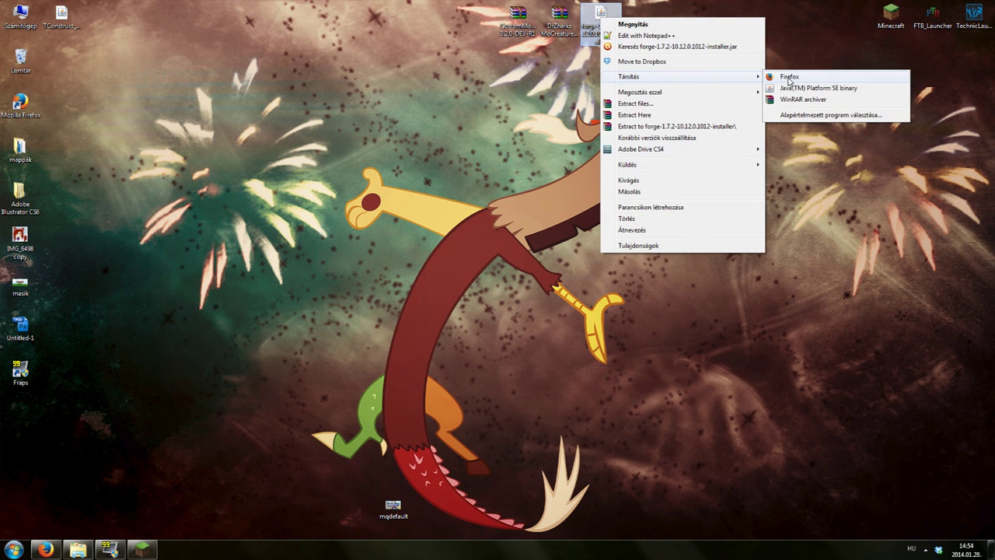
{"action": "left_click", "coordinate": [600, 76]}
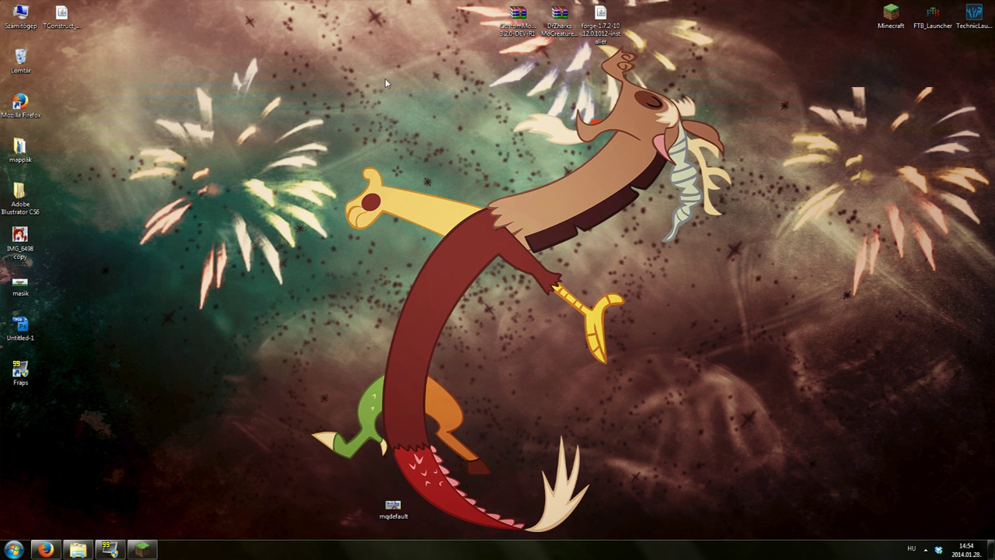
{"action": "left_click_drag", "start_coordinate": [378, 51], "coordinate": [809, 428]}
{"action": "left_click_drag", "start_coordinate": [882, 485], "coordinate": [435, 117]}
Step: View the default-program choices for the forge-1.7.2-10.12.0.1012-installer file on the desktop and close the dialog without applying a change
{"action": "right_click", "coordinate": [590, 16]}
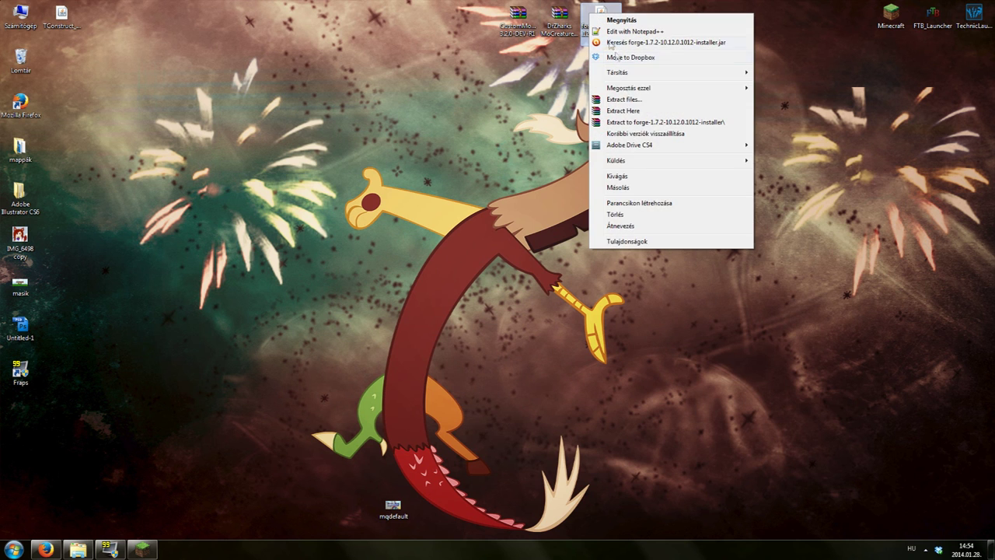
{"action": "mouse_move", "coordinate": [657, 73]}
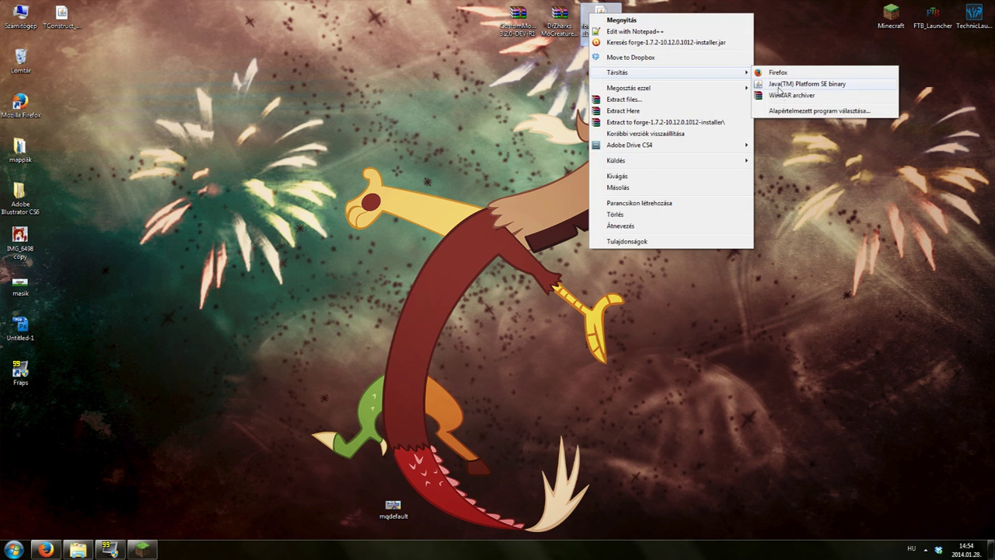
{"action": "left_click", "coordinate": [788, 111]}
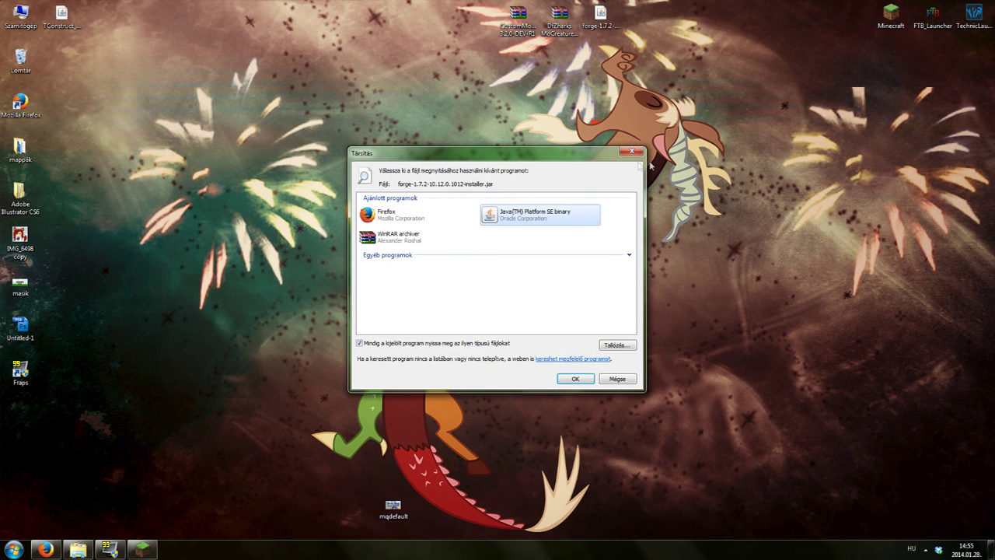
{"action": "left_click", "coordinate": [630, 151]}
{"action": "left_click_drag", "start_coordinate": [215, 60], "coordinate": [803, 440]}
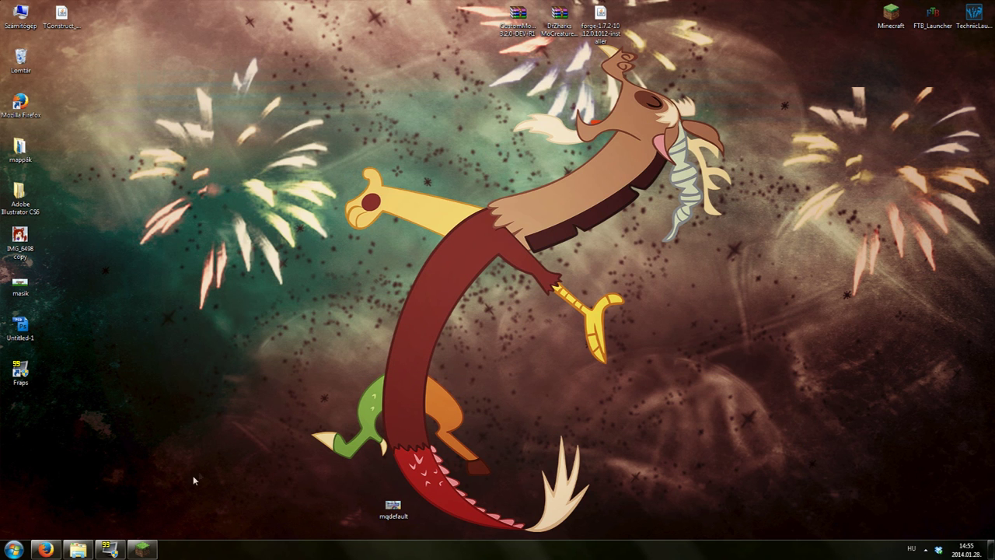
Step: Restore the Minecraft launcher and start the game with the mocreatures profile
{"action": "left_click", "coordinate": [141, 550]}
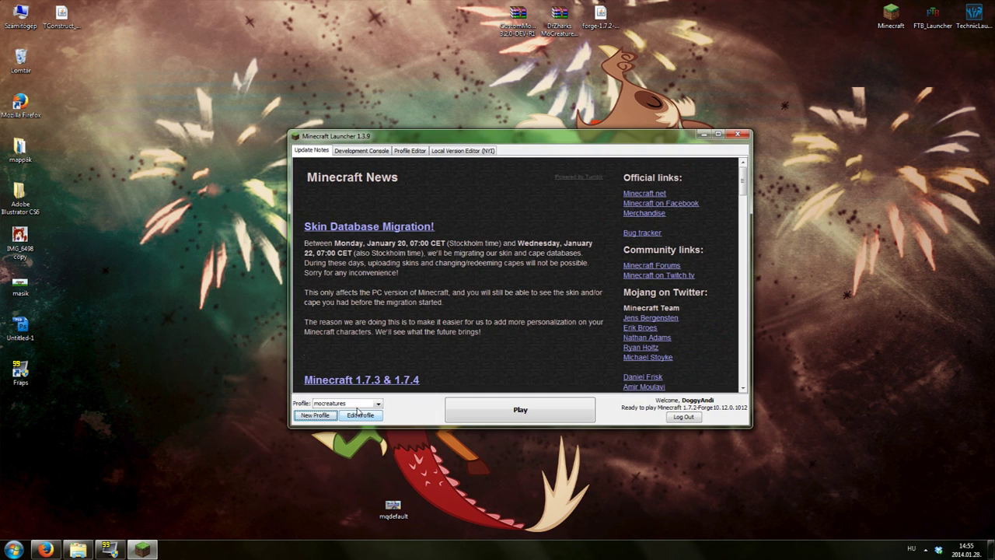
{"action": "left_click", "coordinate": [499, 414]}
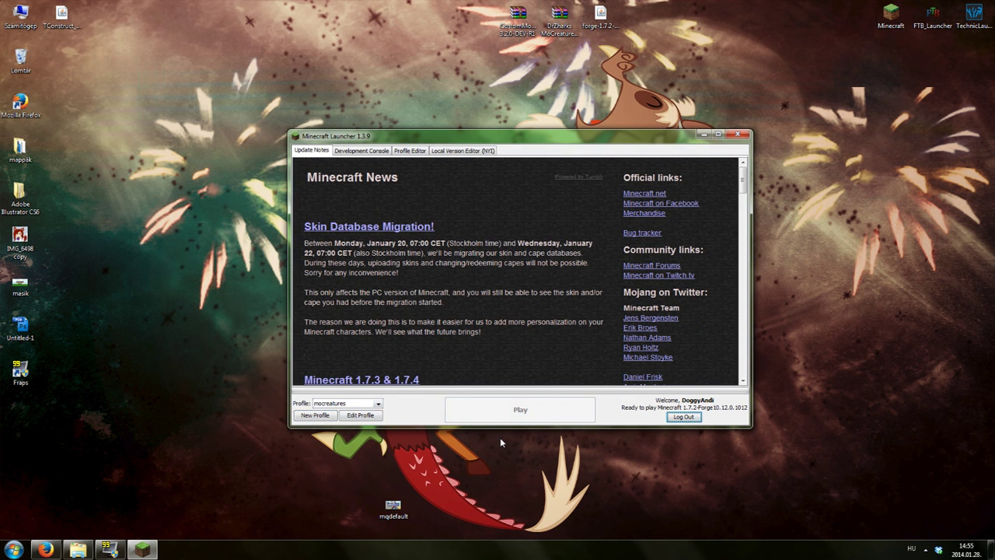
{"action": "left_click_drag", "start_coordinate": [452, 145], "coordinate": [300, 123]}
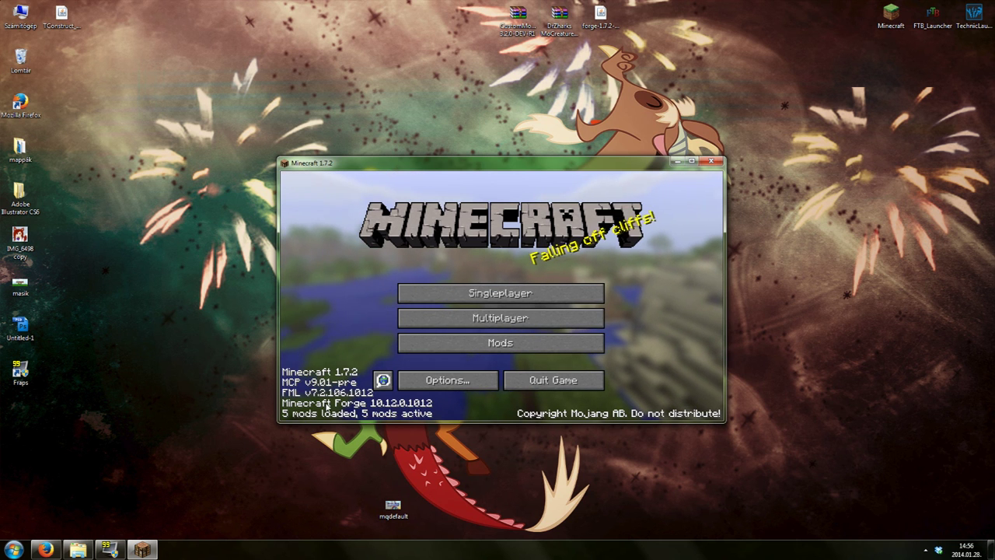
Step: Check the details of DrZhark's CustomSpawner and Mo'Creatures in the game's mod list, and return to the title screen
{"action": "left_click", "coordinate": [467, 347]}
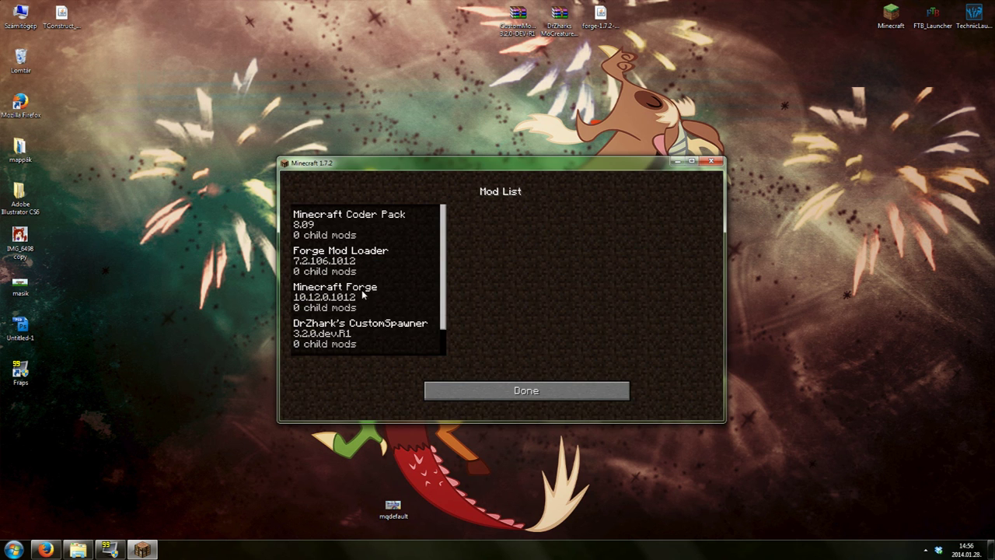
{"action": "left_click", "coordinate": [354, 339]}
{"action": "scroll", "coordinate": [357, 339], "scroll_direction": "down", "scroll_amount": 1}
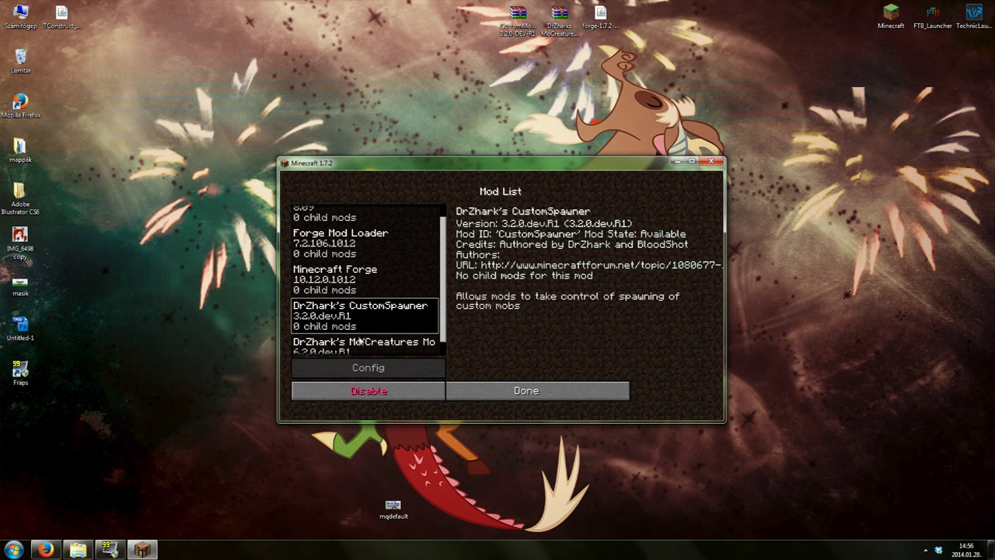
{"action": "left_click", "coordinate": [360, 345]}
{"action": "scroll", "coordinate": [381, 346], "scroll_direction": "down", "scroll_amount": 1}
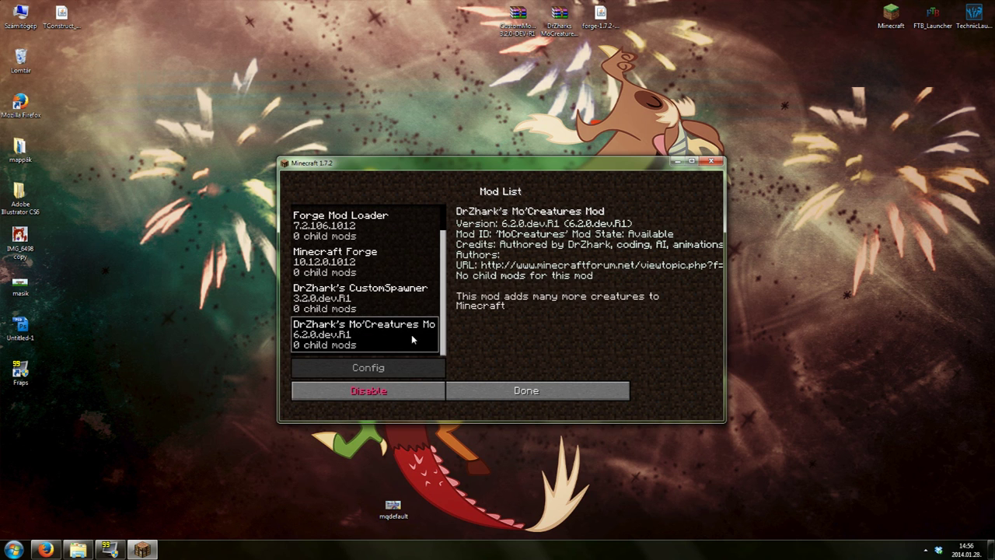
{"action": "left_click", "coordinate": [502, 392]}
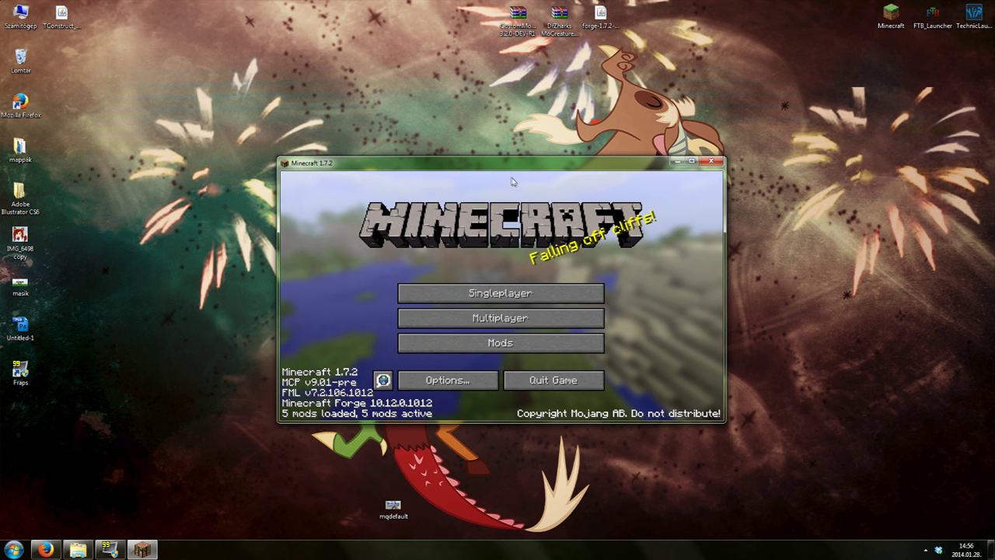
{"action": "left_click_drag", "start_coordinate": [511, 163], "coordinate": [414, 100]}
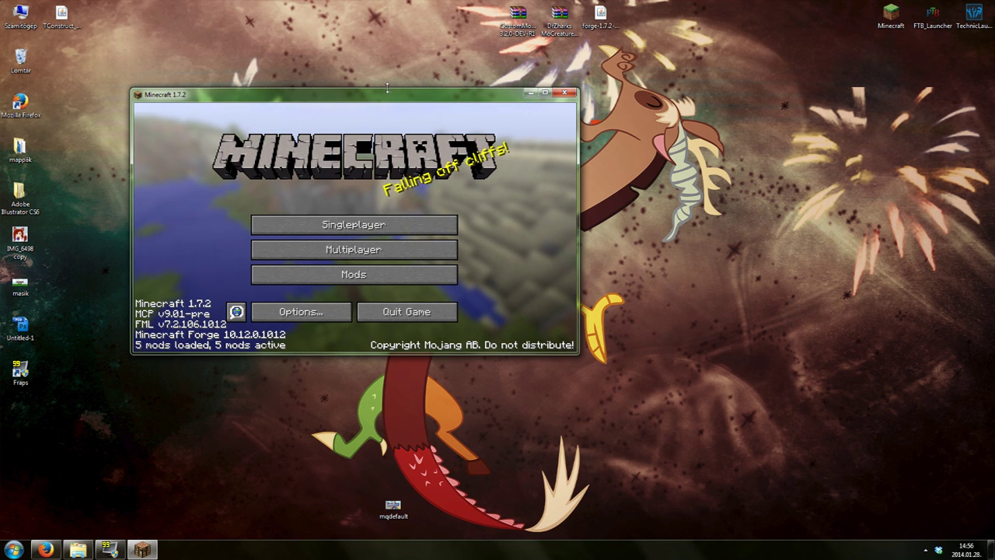
{"action": "left_click_drag", "start_coordinate": [410, 100], "coordinate": [472, 194]}
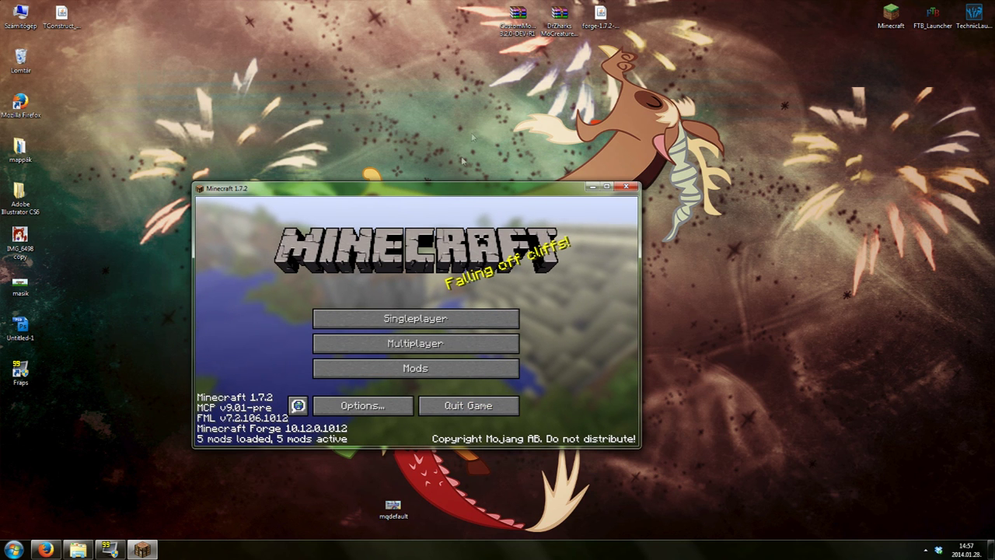
{"action": "left_click_drag", "start_coordinate": [556, 182], "coordinate": [514, 193]}
{"action": "left_click", "coordinate": [600, 17]}
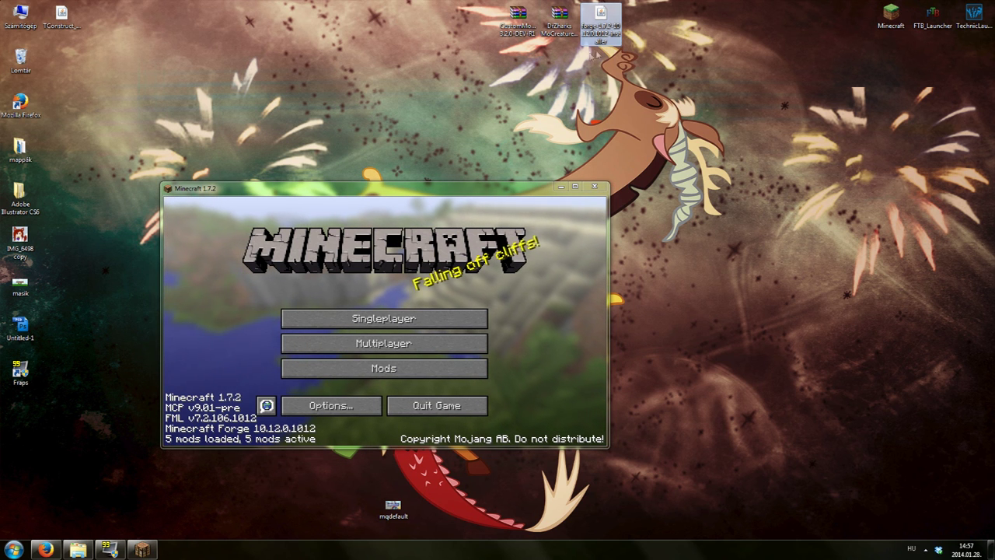
Step: Open the DrZharks MoCreatures Mod v6.2.0-DEV-R1 archive in WinRAR, view its contents and close it
{"action": "left_click", "coordinate": [560, 47]}
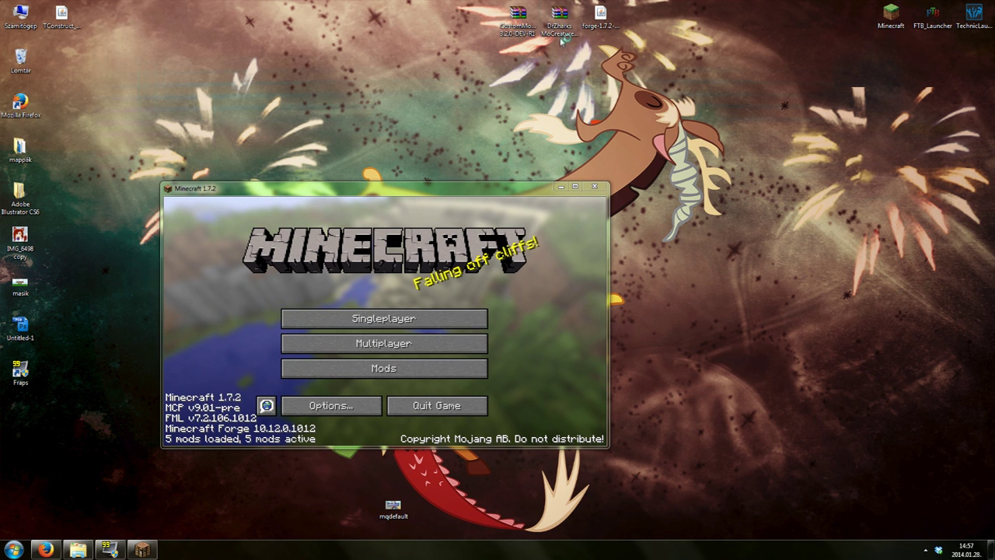
{"action": "left_click", "coordinate": [531, 165]}
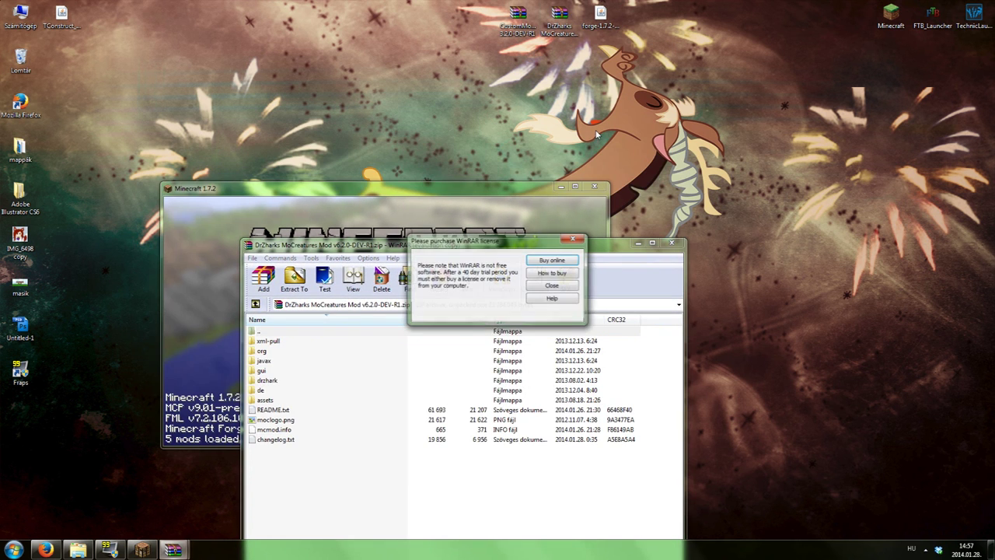
{"action": "left_click", "coordinate": [519, 217]}
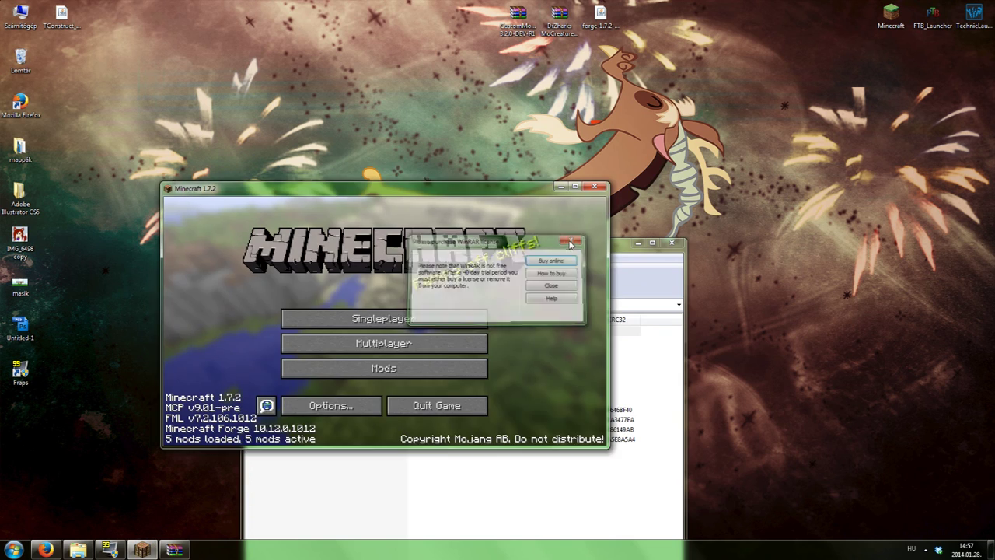
{"action": "left_click", "coordinate": [618, 247]}
{"action": "left_click_drag", "start_coordinate": [618, 247], "coordinate": [818, 202]}
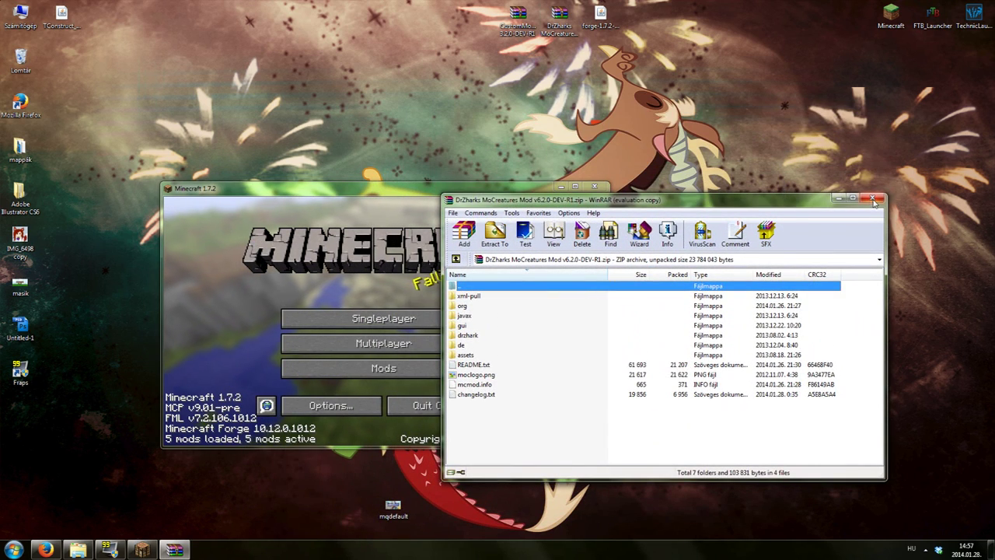
{"action": "left_click", "coordinate": [560, 17]}
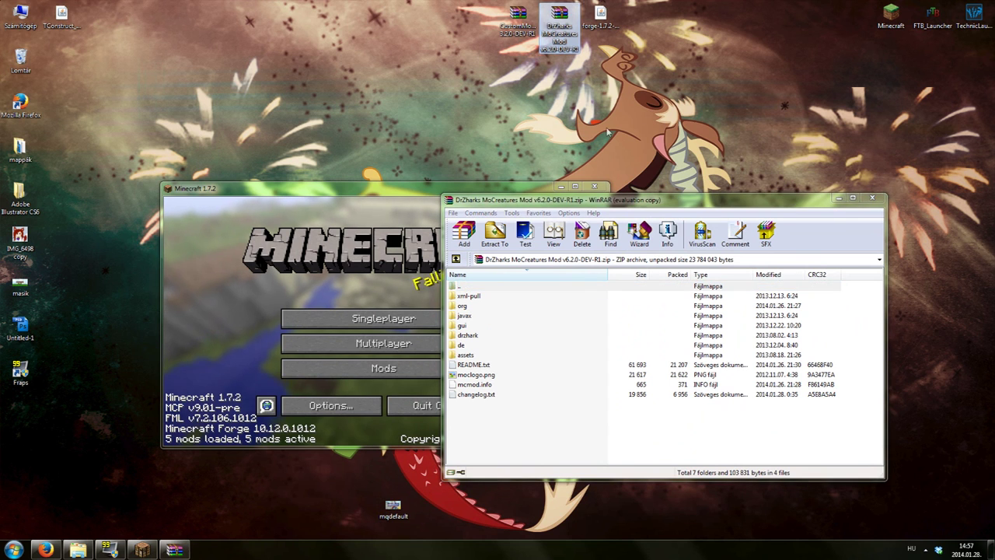
{"action": "left_click", "coordinate": [872, 200]}
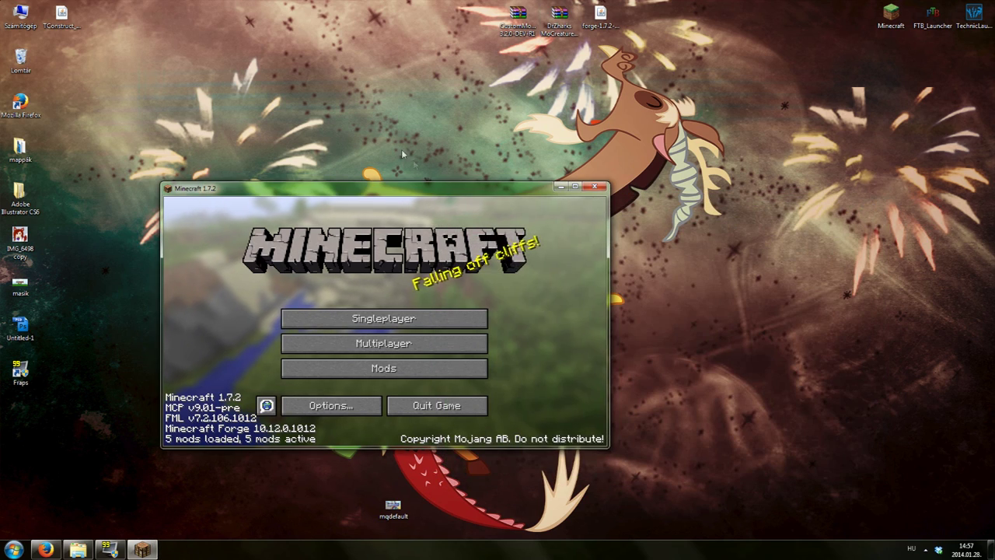
{"action": "left_click_drag", "start_coordinate": [458, 194], "coordinate": [593, 184]}
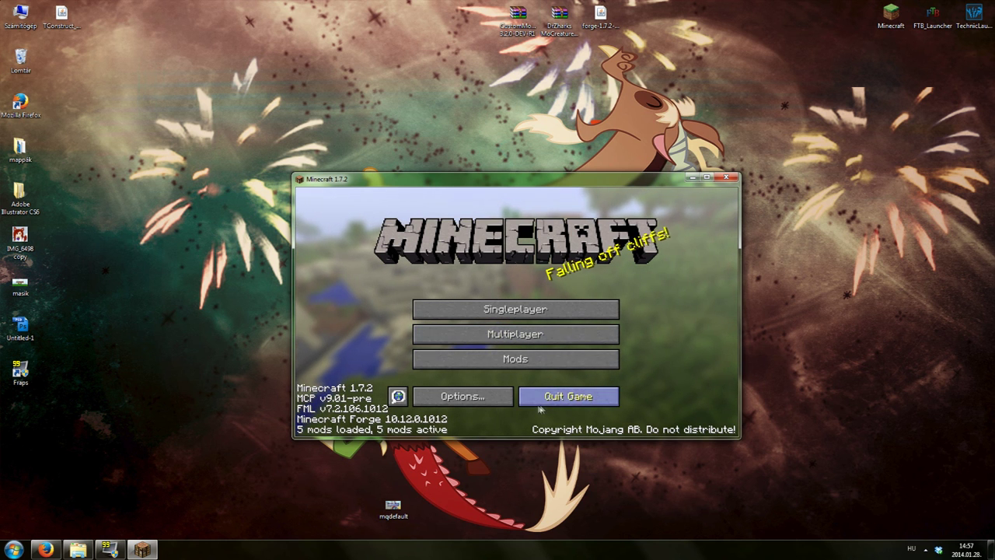
{"action": "left_click_drag", "start_coordinate": [560, 184], "coordinate": [381, 105]}
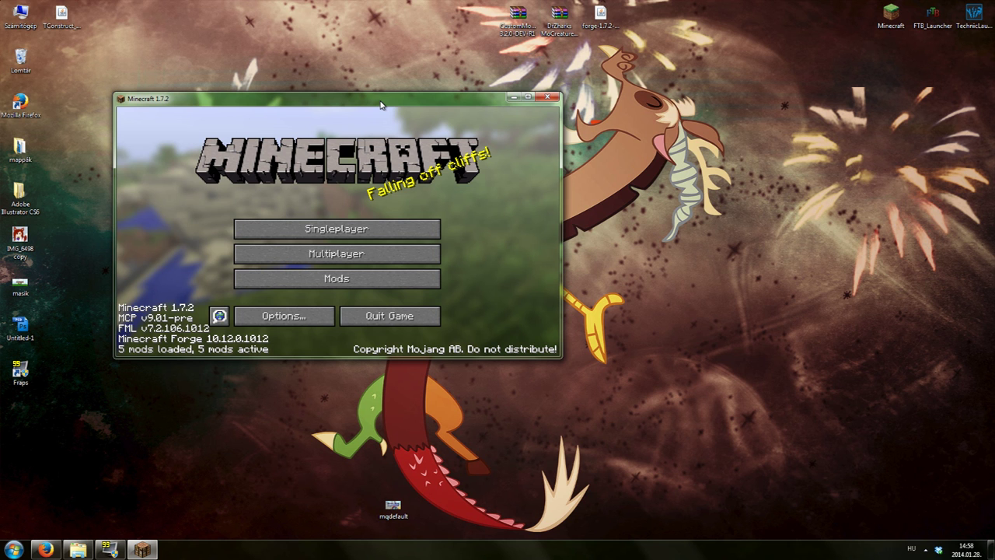
{"action": "left_click_drag", "start_coordinate": [381, 104], "coordinate": [393, 121]}
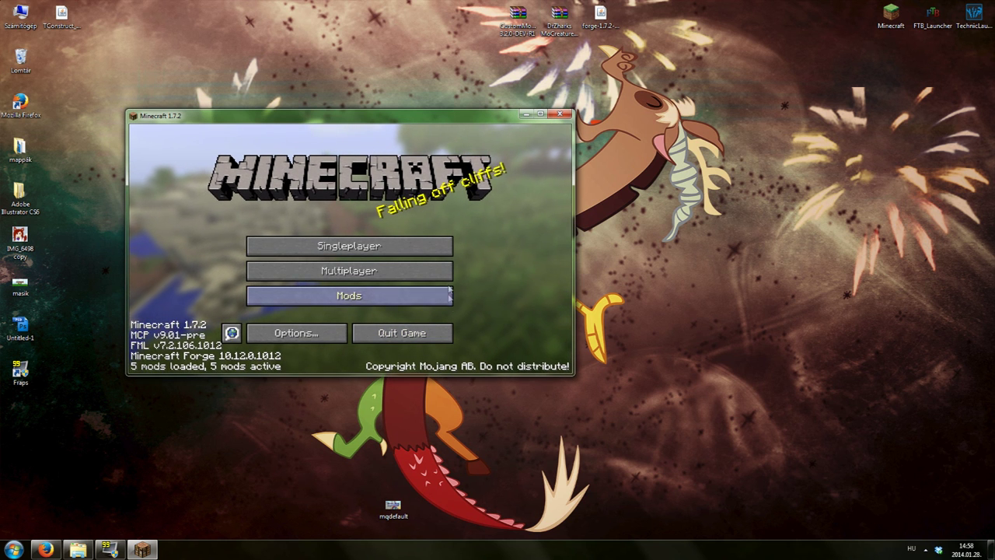